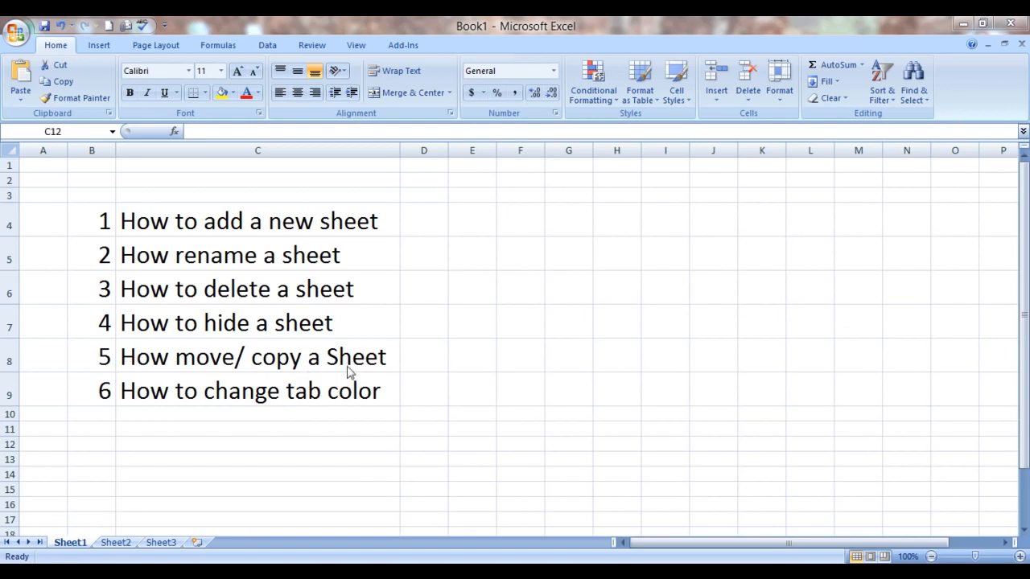
# Step: Correct item 5 of the list in C8 to read "How move/ copy a sheet" with a lowercase s
pyautogui.click(339, 359)
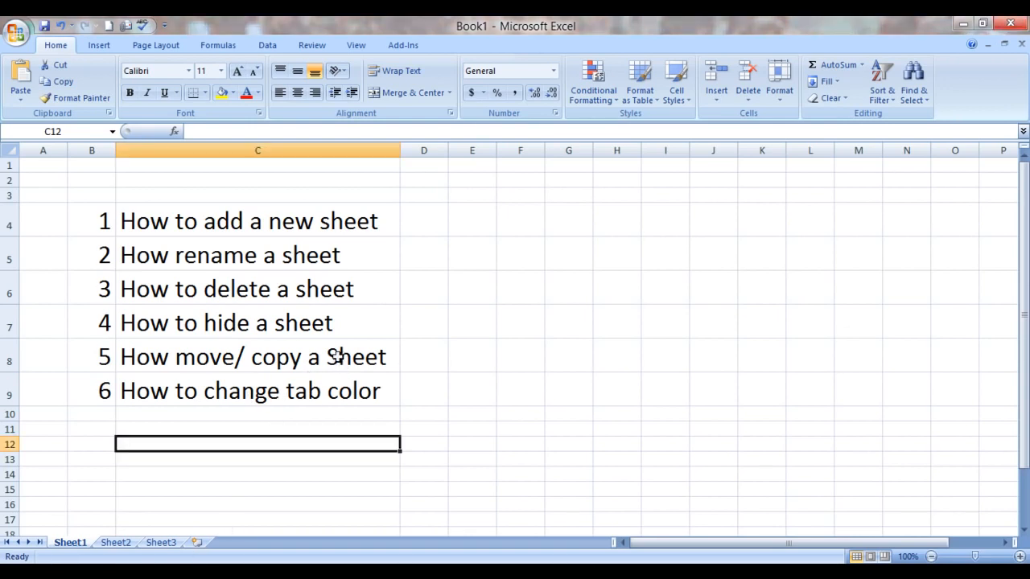
pyautogui.doubleClick(339, 359)
pyautogui.press('BackSpace')
pyautogui.write('s')
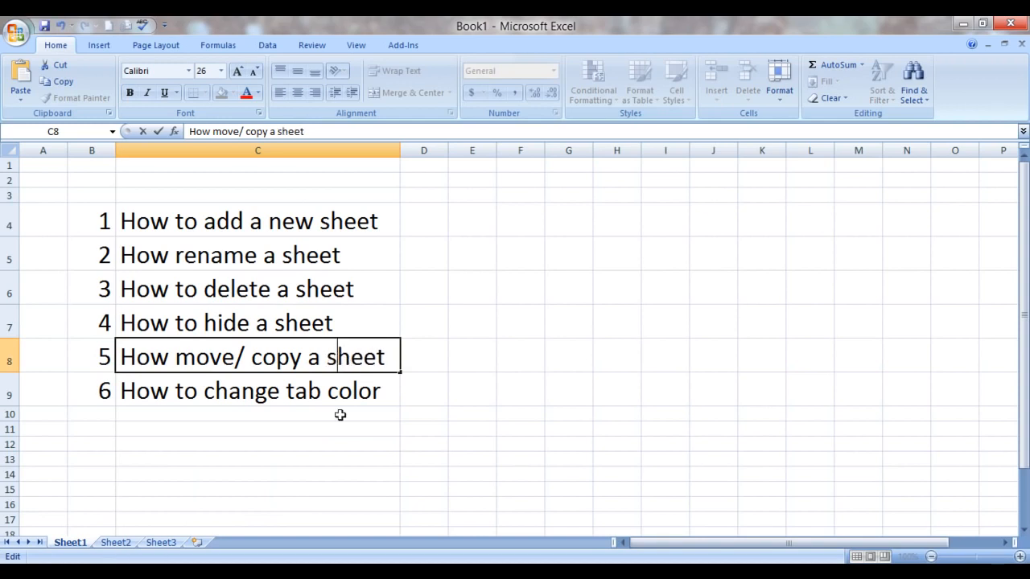
pyautogui.click(290, 475)
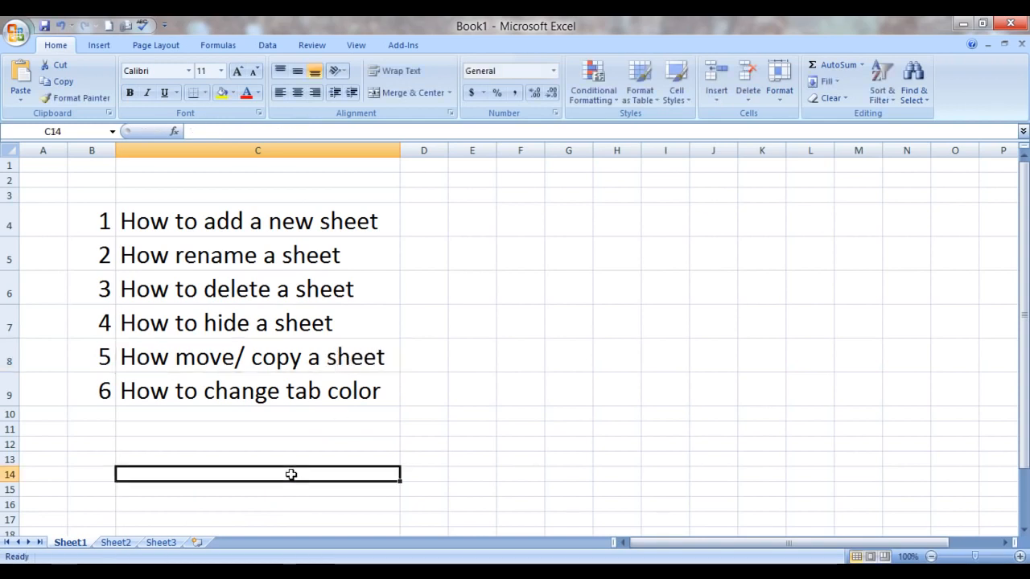
# Step: Edit item 4 of the list in C7 to read "How to hide/unhide a sheet"
pyautogui.doubleClick(254, 324)
pyautogui.write('/')
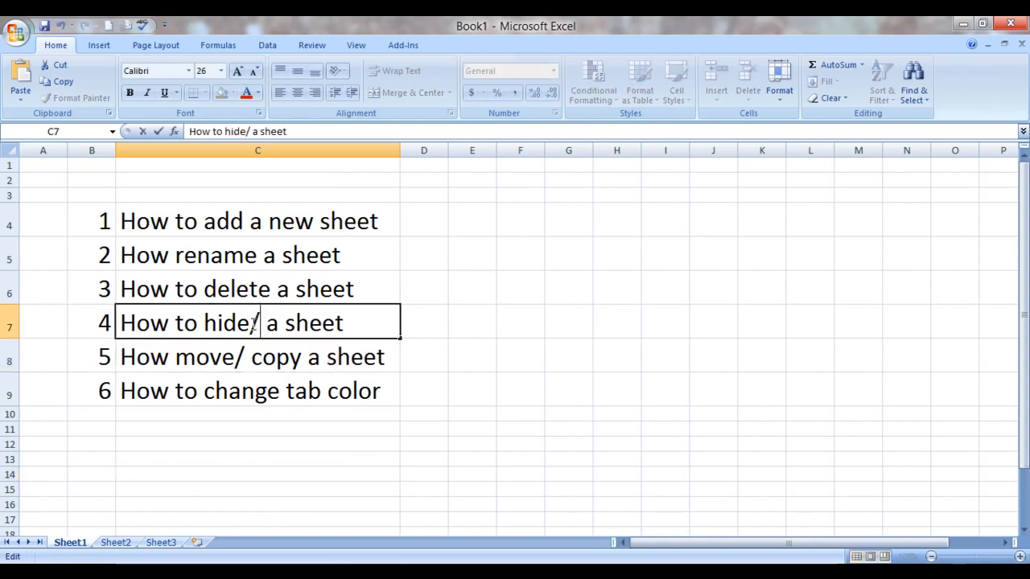
pyautogui.write('unhi')
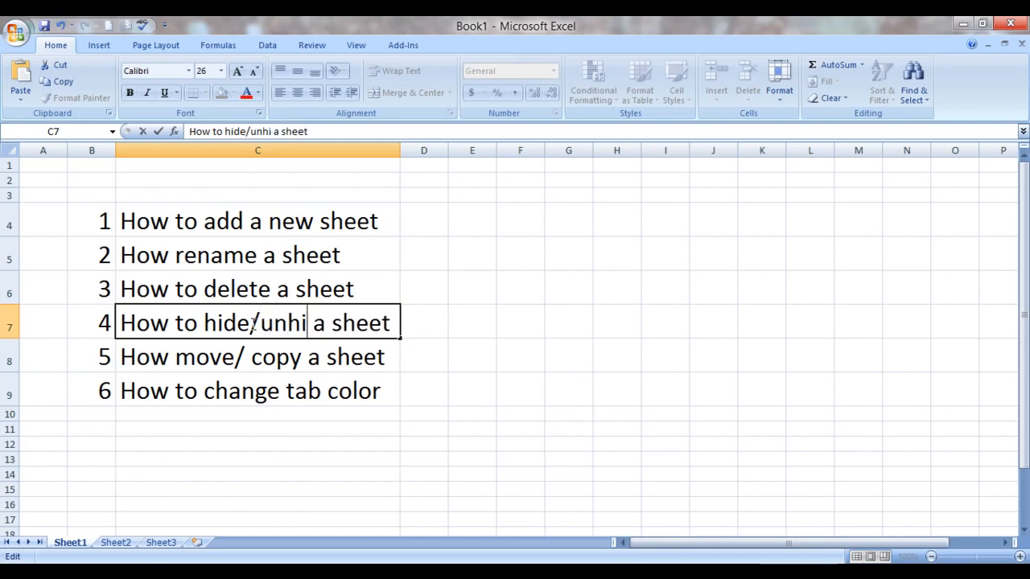
pyautogui.write('de')
pyautogui.click(414, 427)
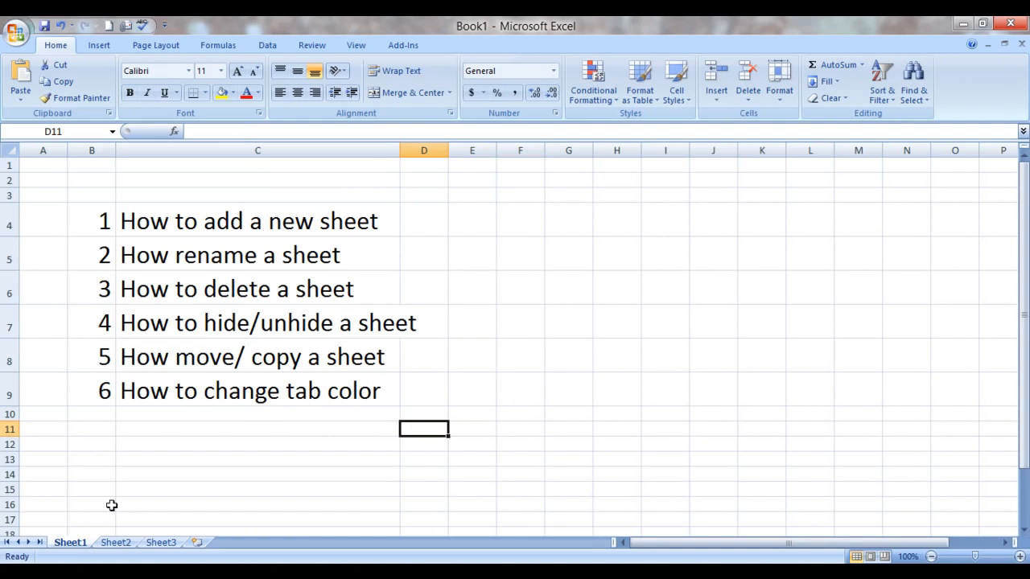
# Step: Look through Sheet2 and Sheet3, switching between the workbook's sheets, and return to the topic list on Sheet1
pyautogui.click(115, 544)
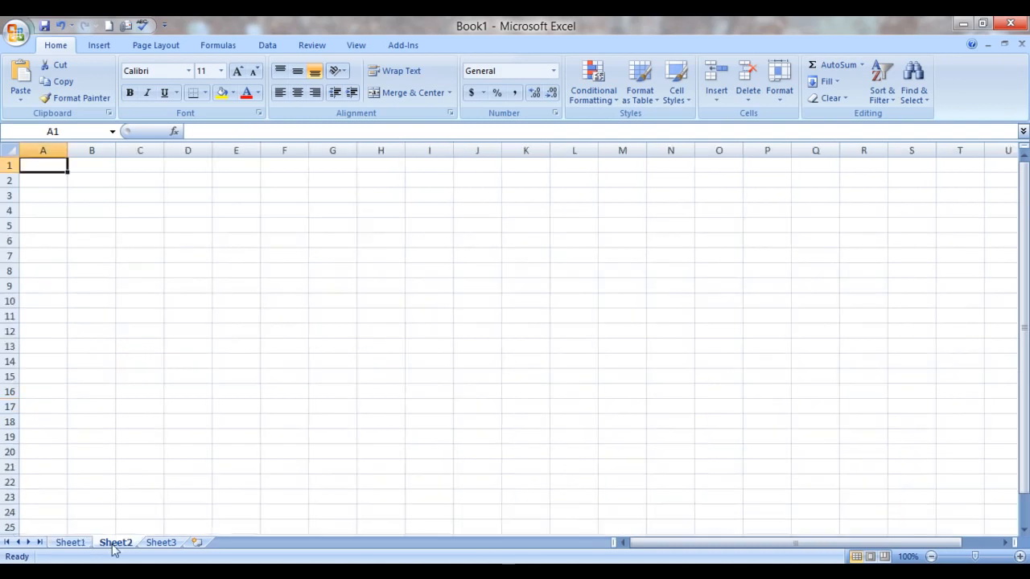
pyautogui.click(79, 544)
pyautogui.click(118, 544)
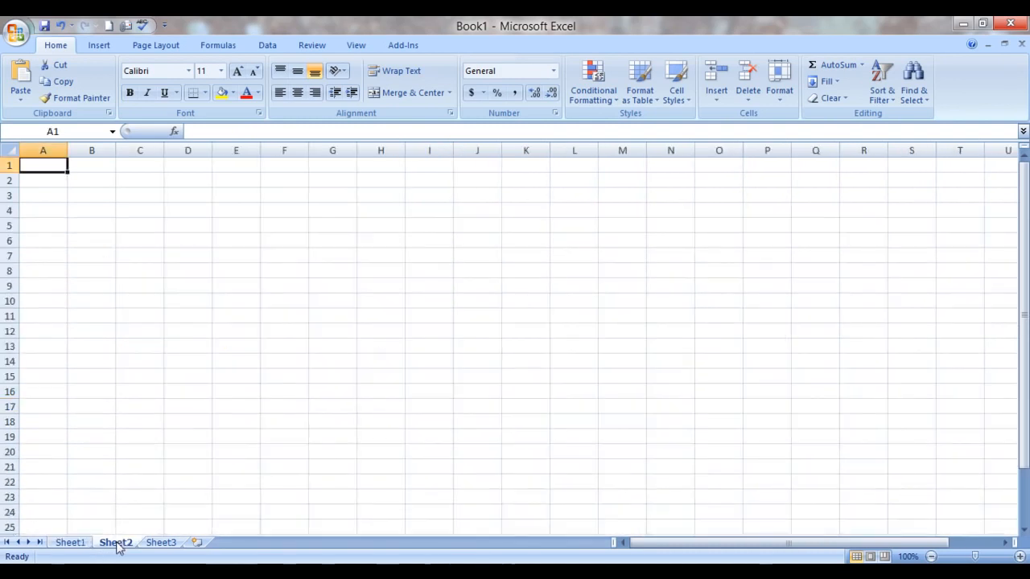
pyautogui.click(161, 544)
pyautogui.click(116, 545)
pyautogui.click(74, 544)
pyautogui.click(115, 545)
pyautogui.click(74, 544)
pyautogui.click(113, 545)
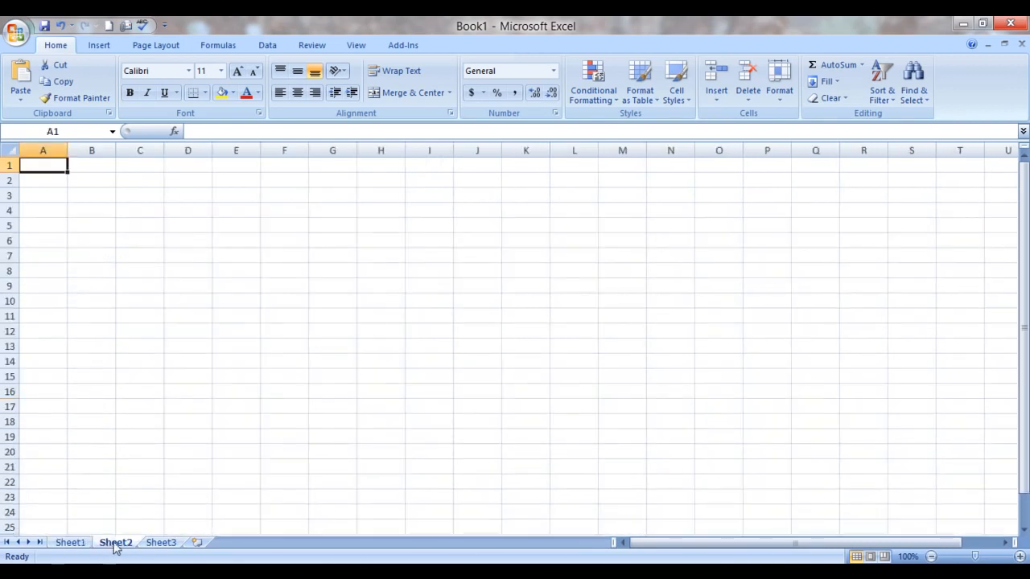
pyautogui.click(153, 544)
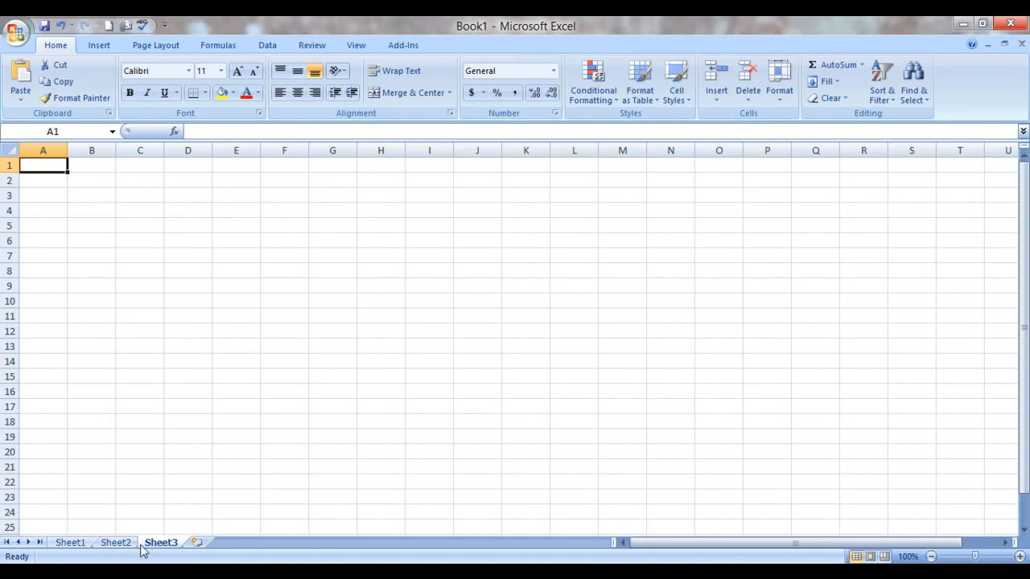
pyautogui.click(69, 543)
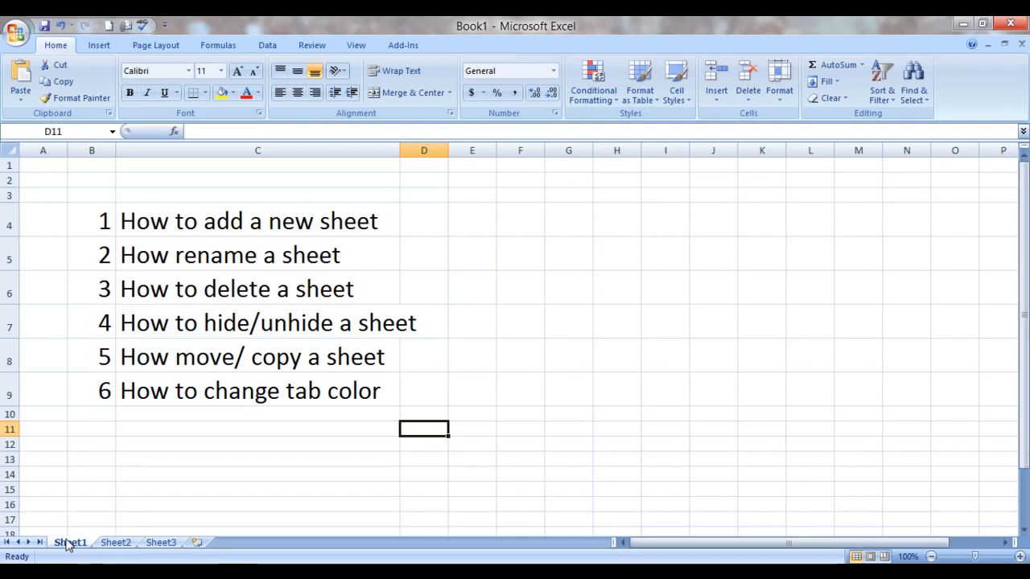
# Step: Add two blank worksheets after Sheet3, one after the other, and insert a third one in front of the last sheet
pyautogui.click(197, 543)
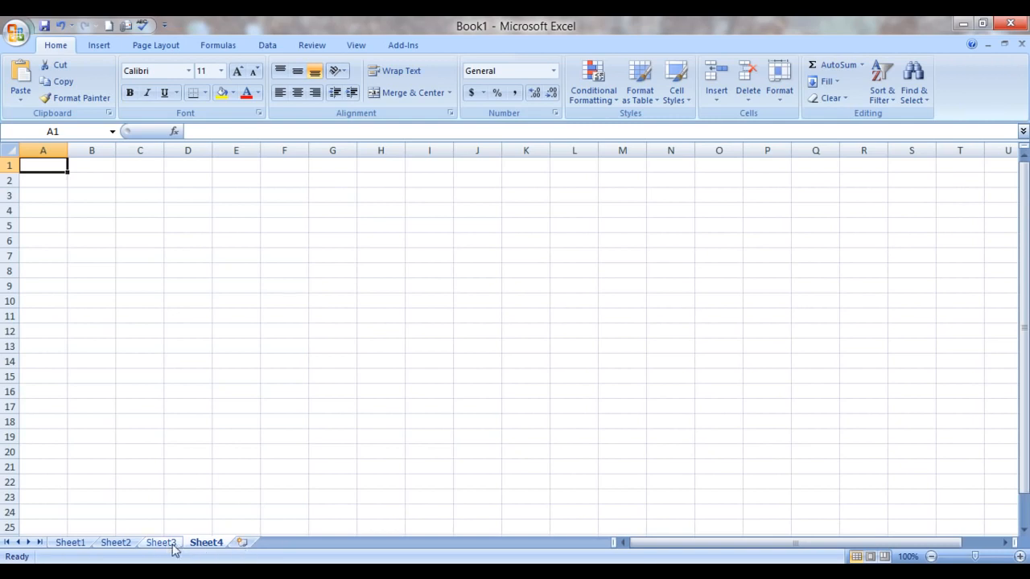
pyautogui.click(243, 544)
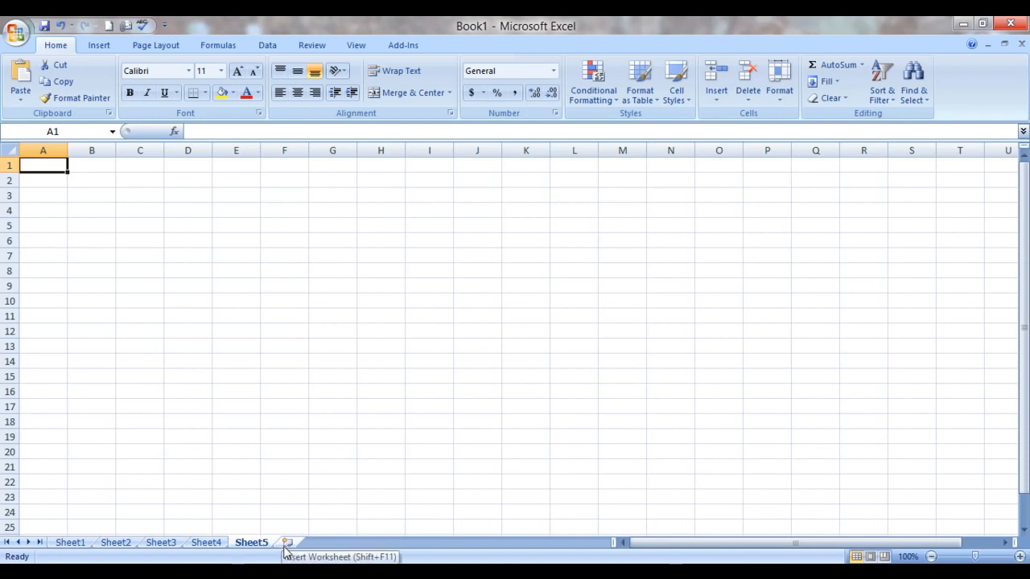
pyautogui.hotkey('shift', 'F11')
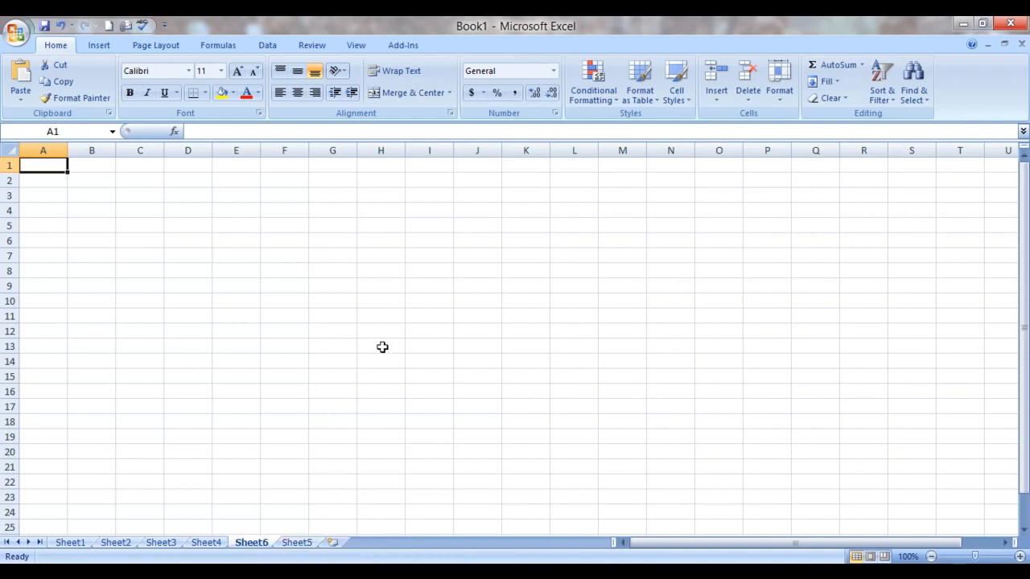
# Step: Insert another blank worksheet in front of Sheet6 with the Insert Sheet command
pyautogui.click(99, 46)
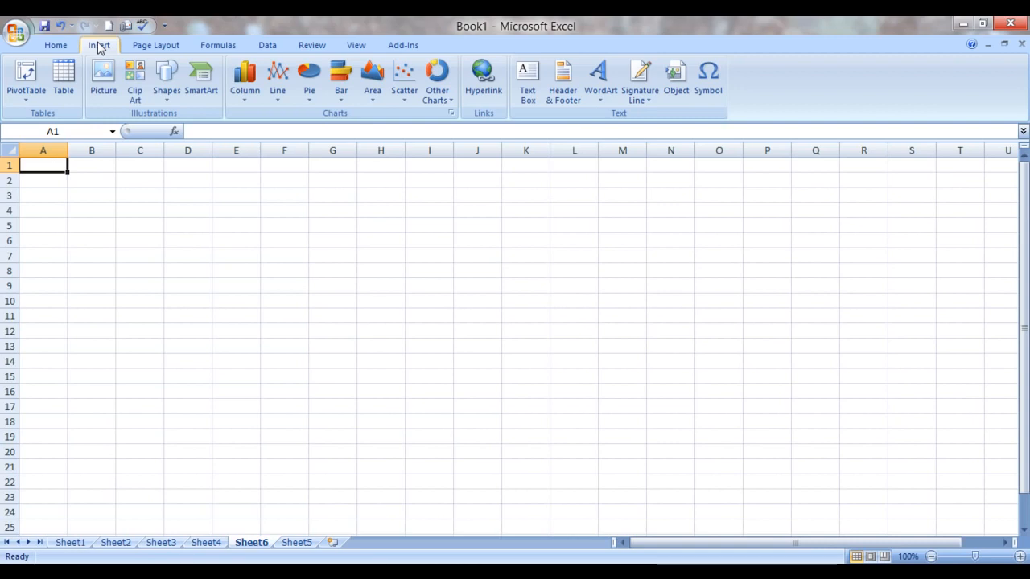
pyautogui.click(56, 46)
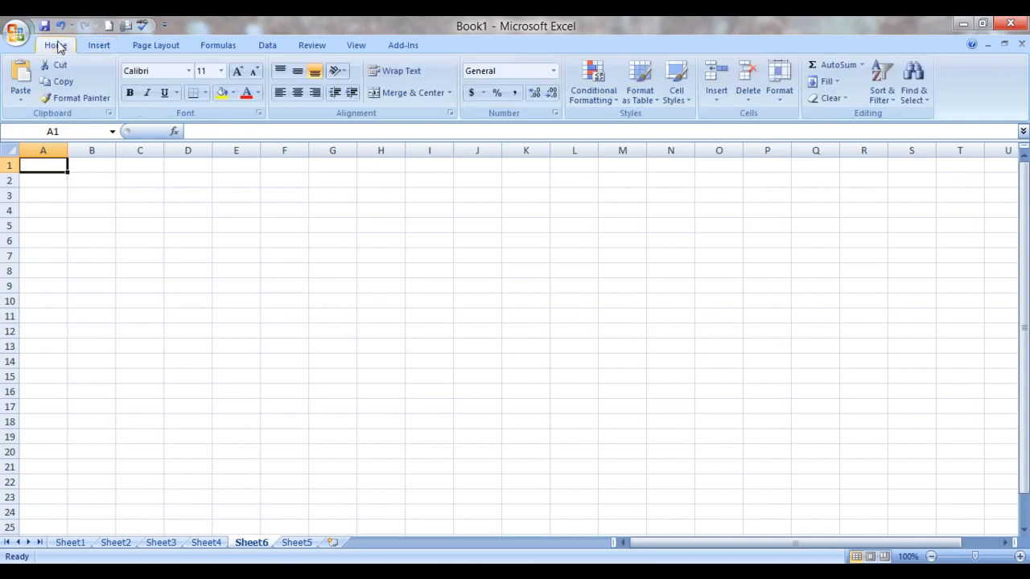
pyautogui.click(719, 99)
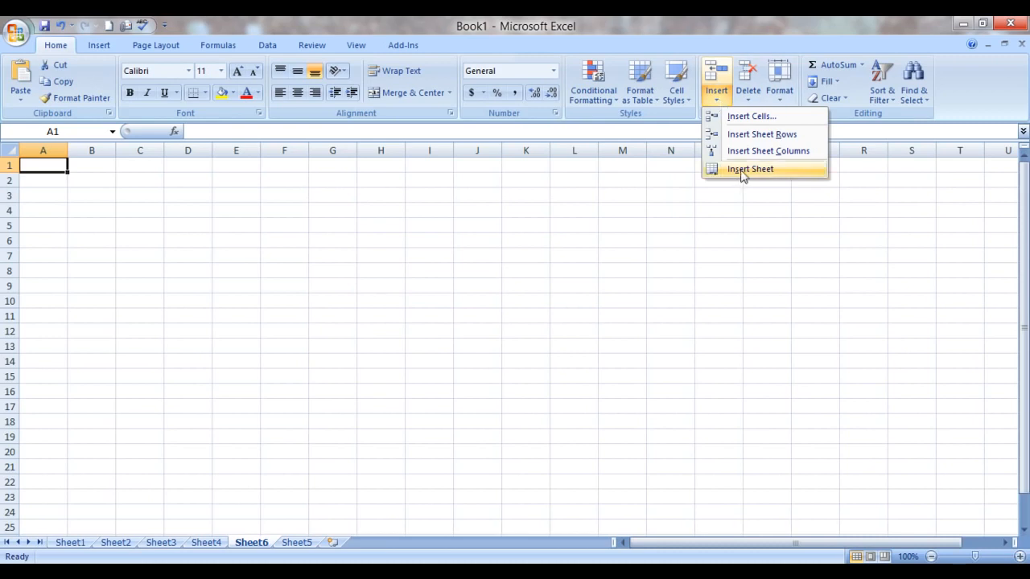
pyautogui.click(741, 169)
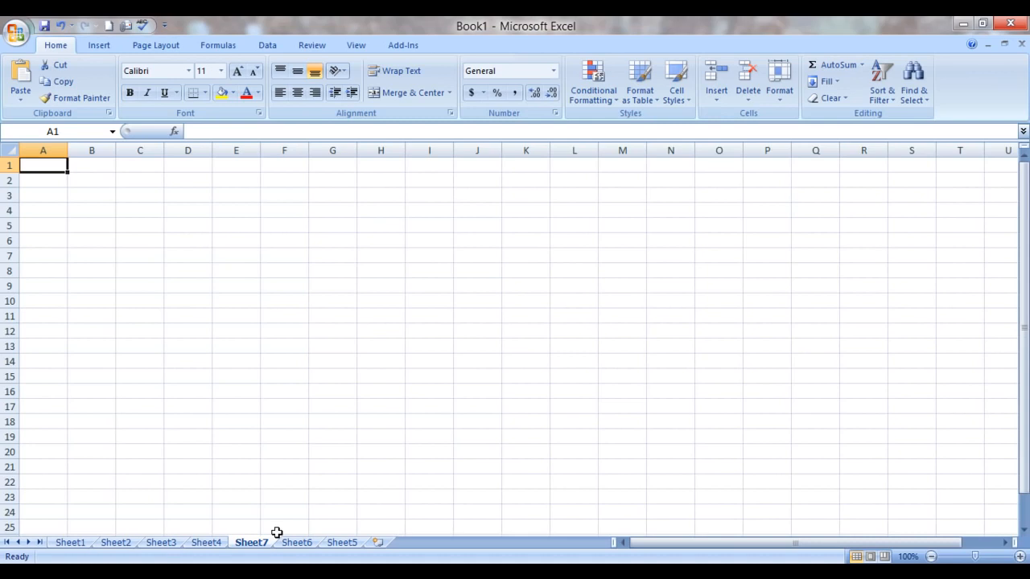
# Step: Insert a new sheet of type Worksheet directly before Sheet6, choosing it from the general sheet templates
pyautogui.click(340, 544)
pyautogui.rightClick(340, 544)
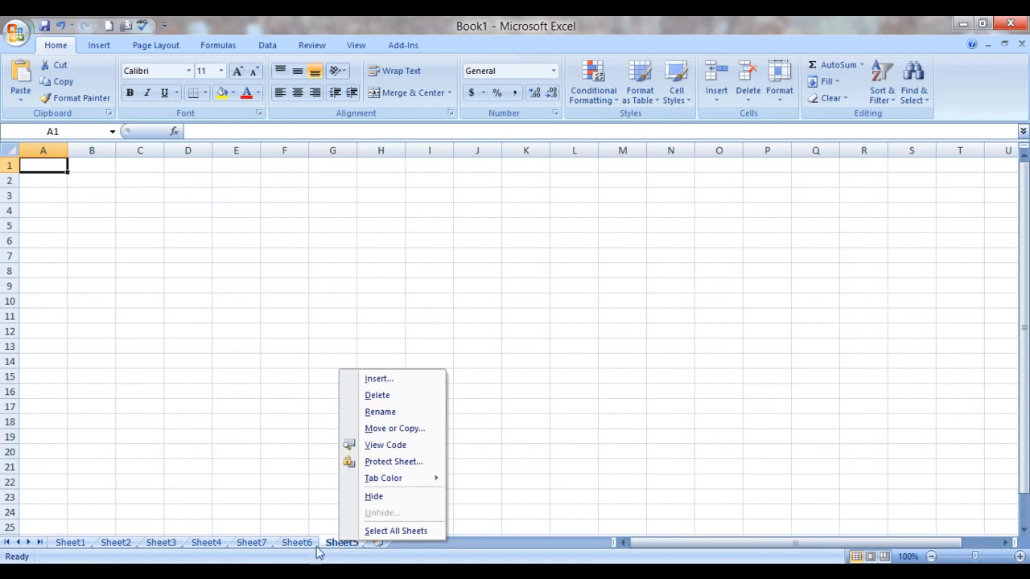
pyautogui.click(298, 546)
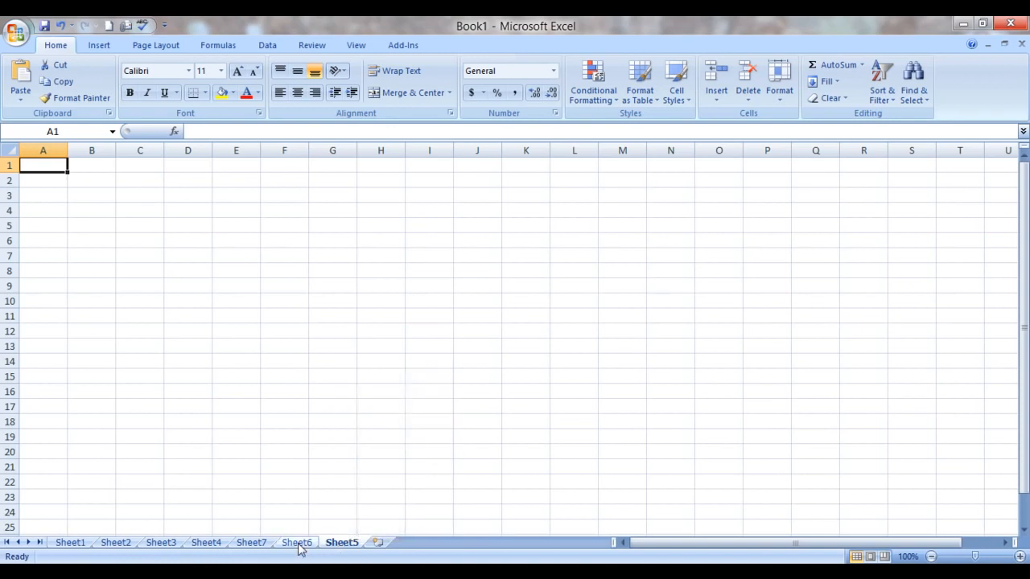
pyautogui.rightClick(299, 547)
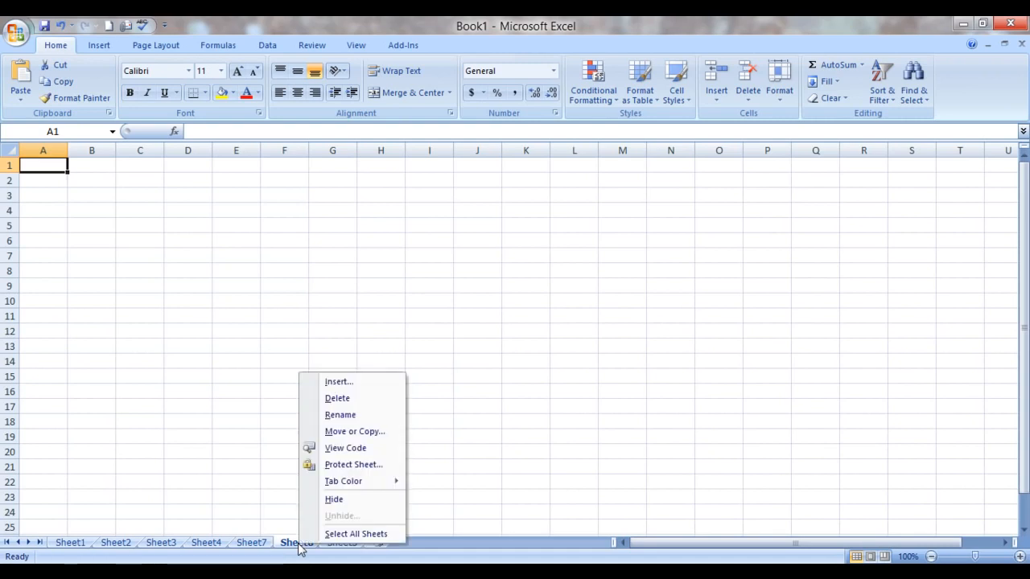
pyautogui.click(339, 384)
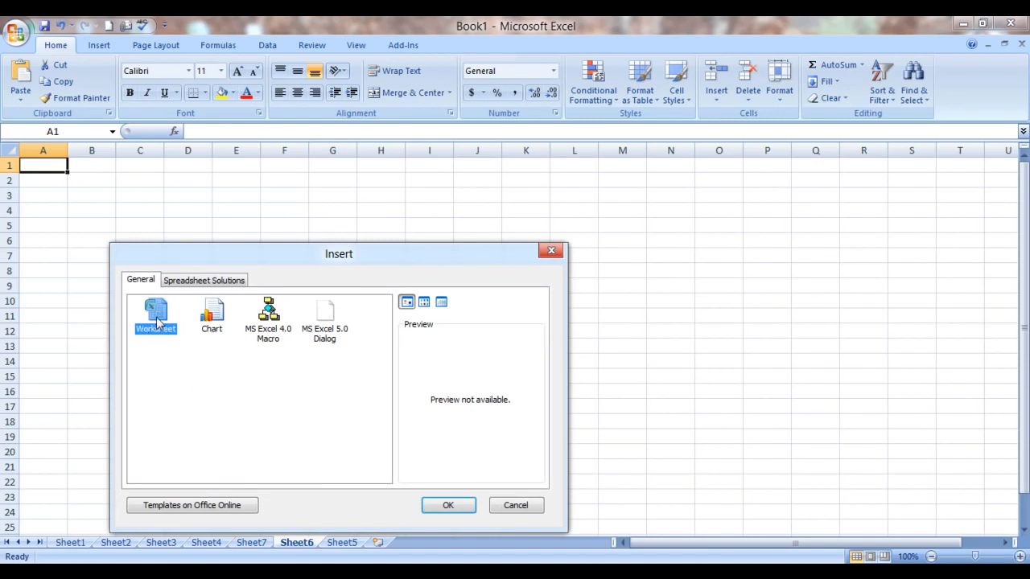
pyautogui.click(453, 507)
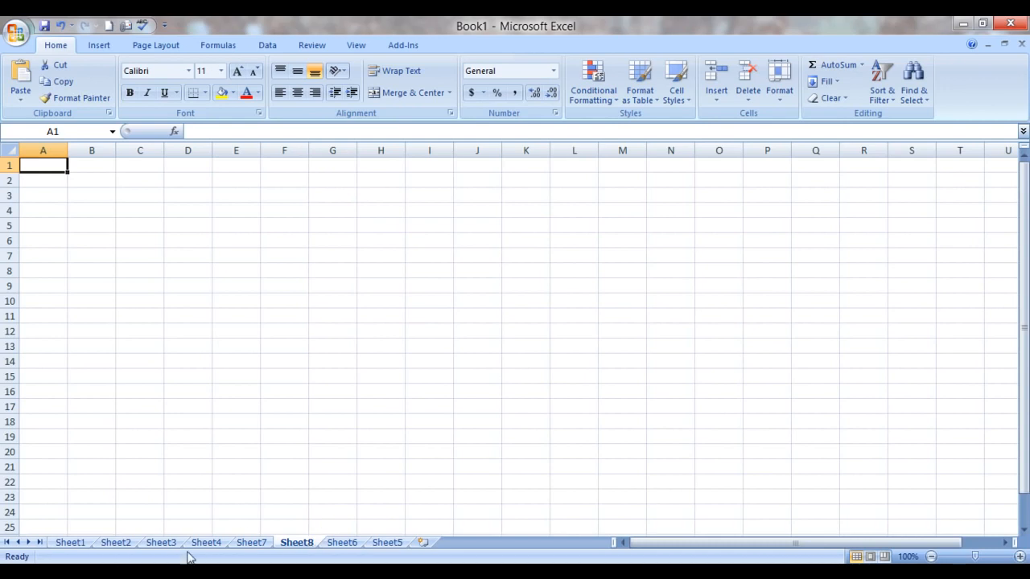
# Step: Return to Sheet1 with the topic list and rename that sheet "myelesson"
pyautogui.click(78, 544)
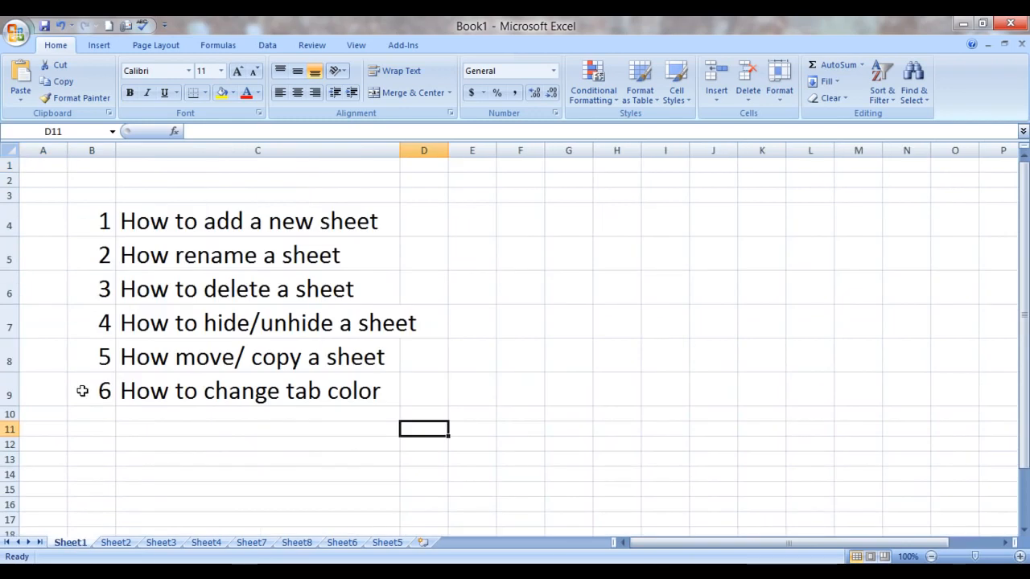
pyautogui.click(171, 257)
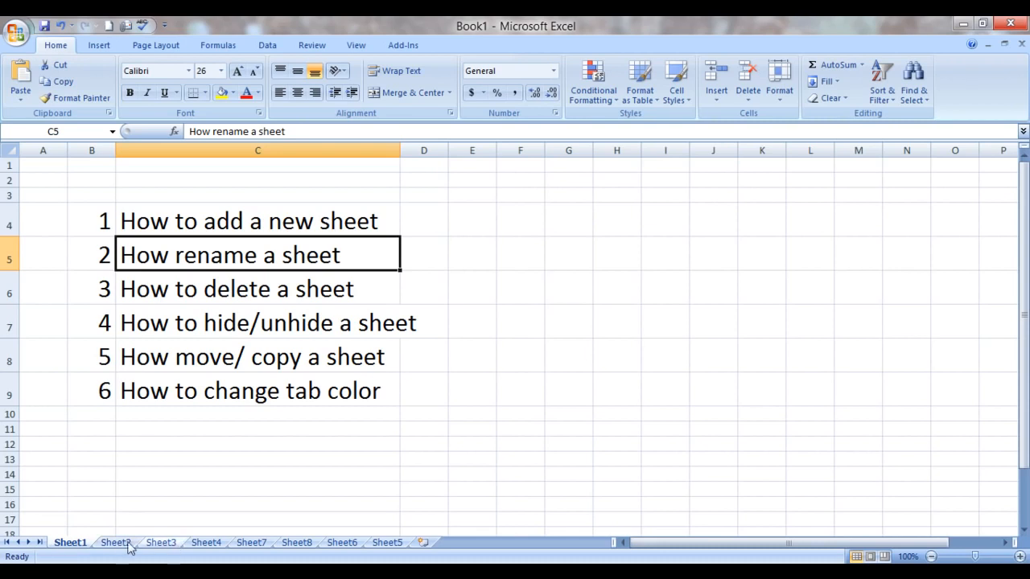
pyautogui.doubleClick(80, 545)
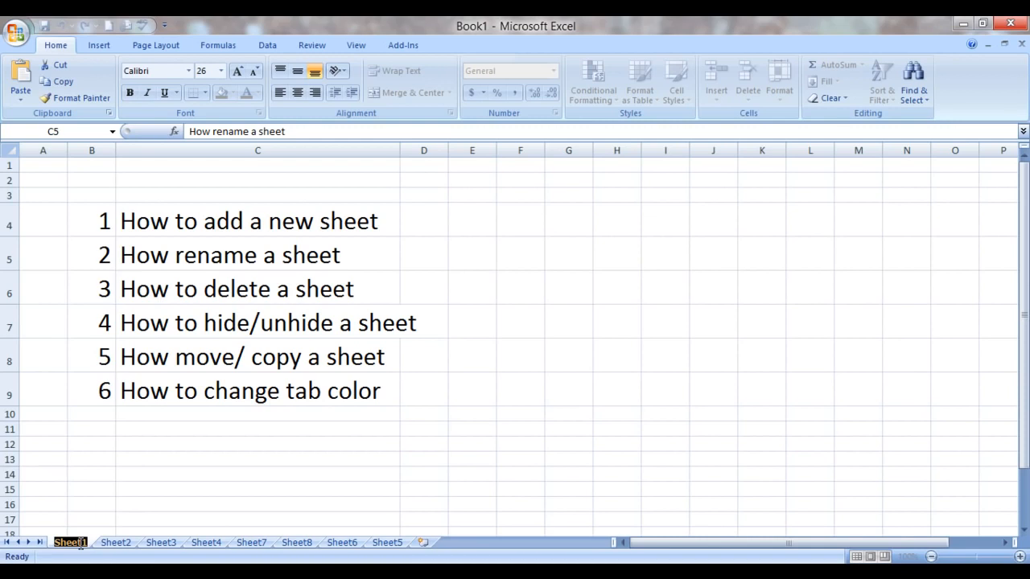
pyautogui.write('m')
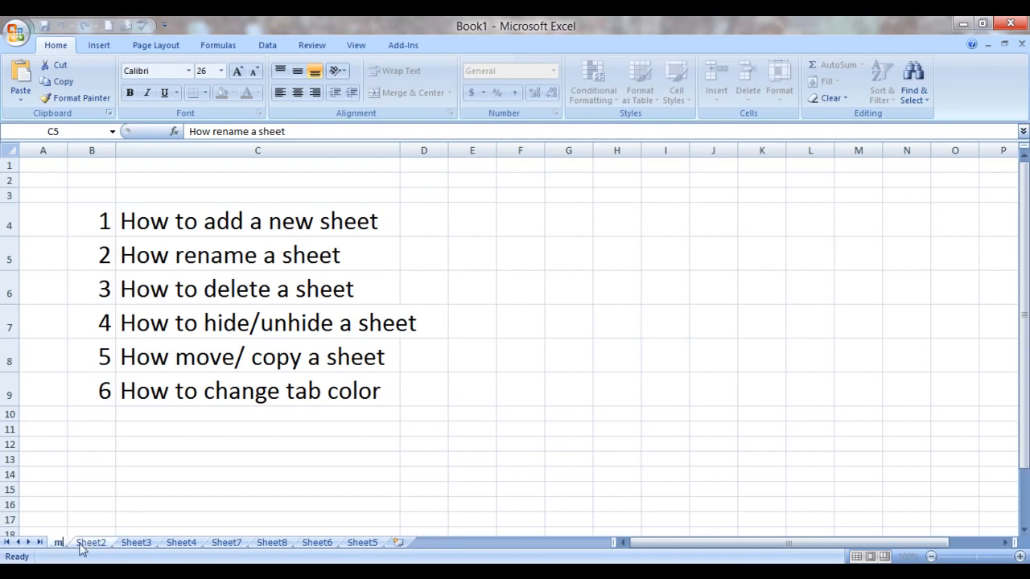
pyautogui.write('yelesson')
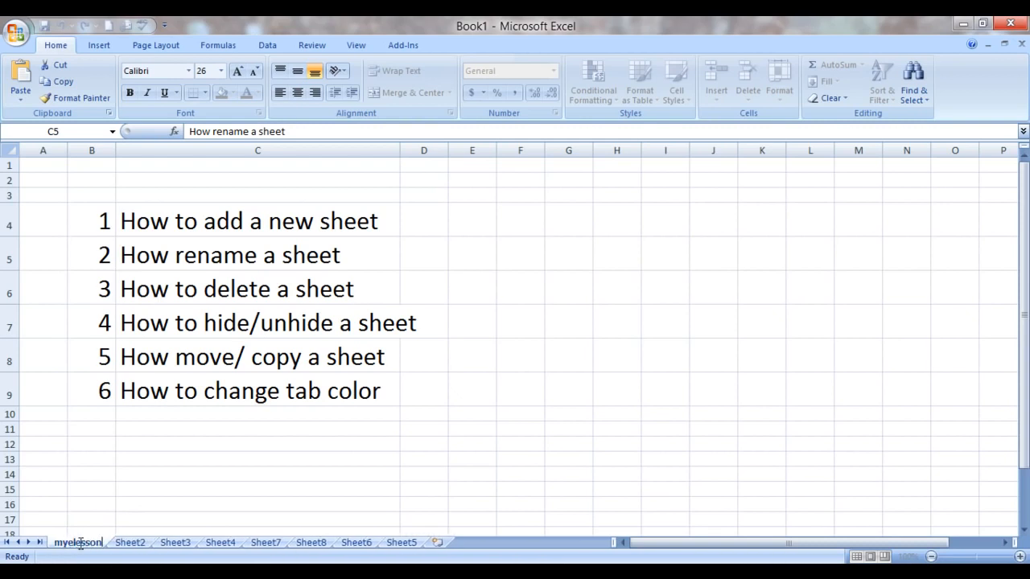
pyautogui.click(172, 489)
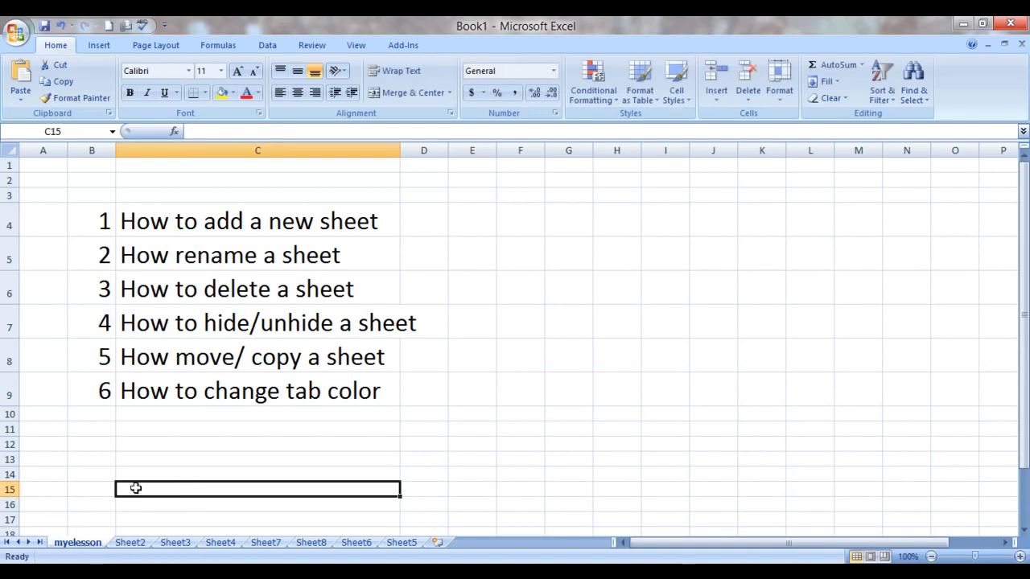
pyautogui.click(150, 464)
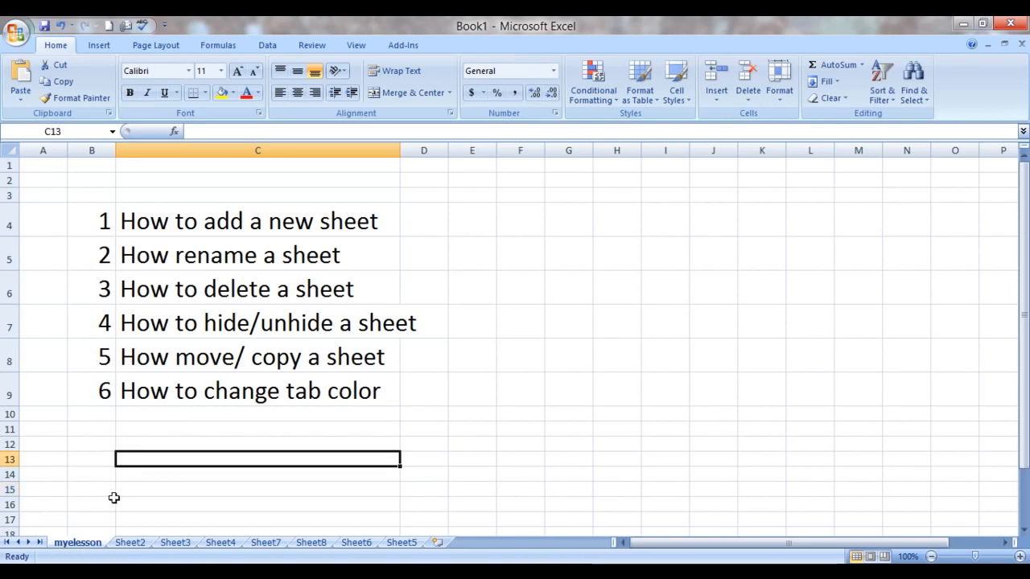
# Step: Rename Sheet2 as "Excelmadeeasy"
pyautogui.rightClick(133, 546)
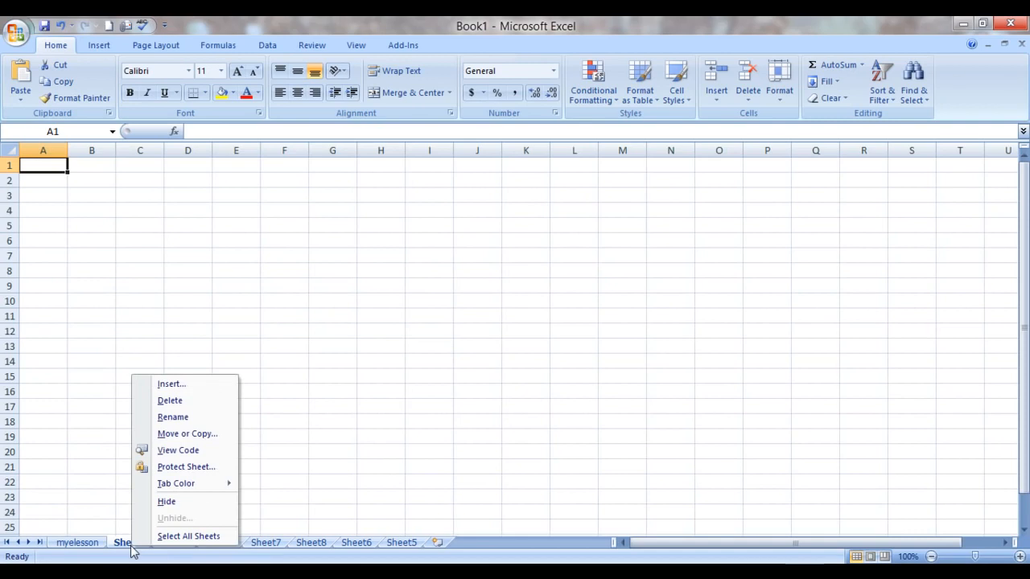
pyautogui.click(173, 418)
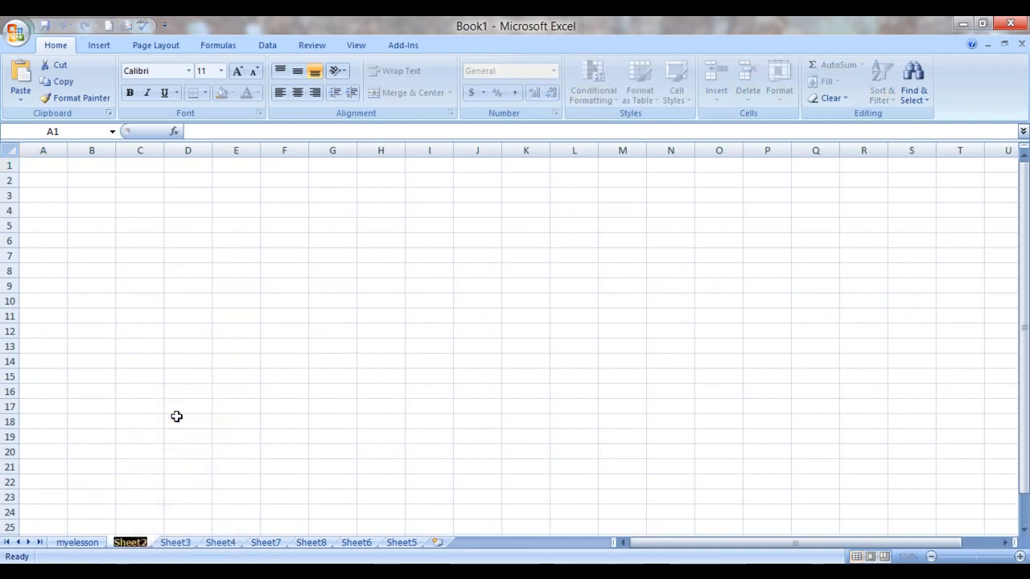
pyautogui.write('Excel')
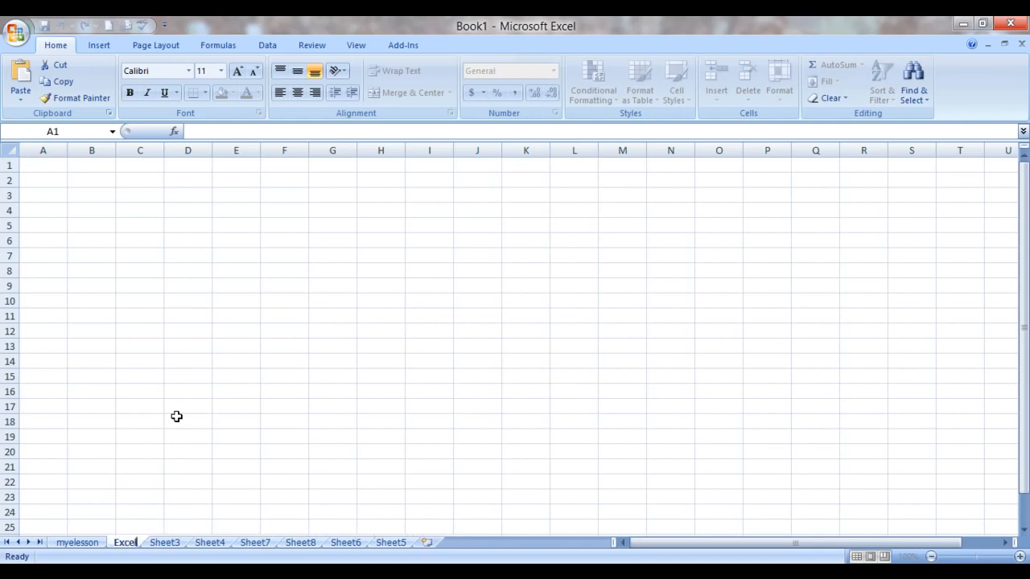
pyautogui.write('madeeasy')
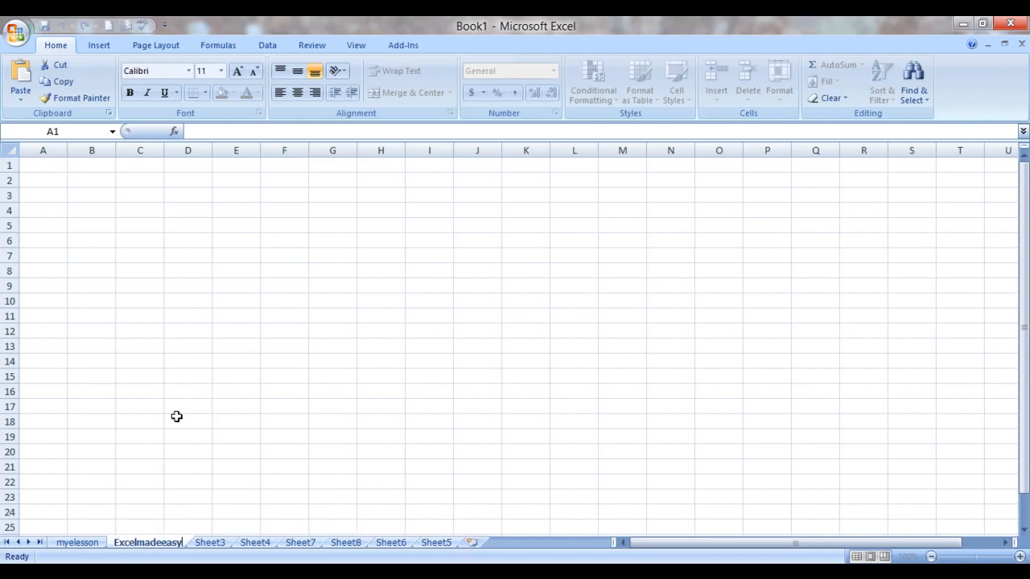
pyautogui.click(197, 447)
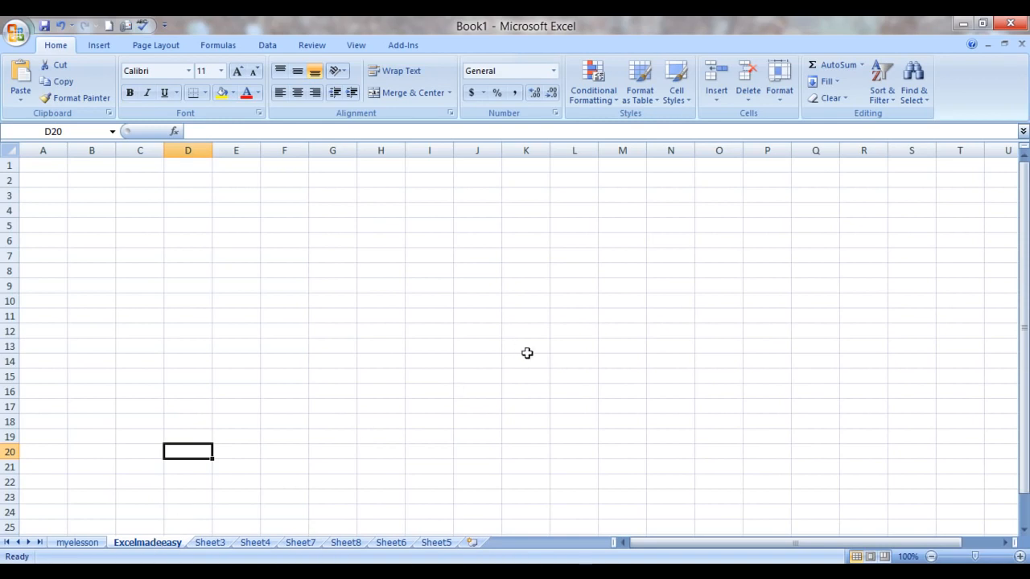
pyautogui.click(721, 103)
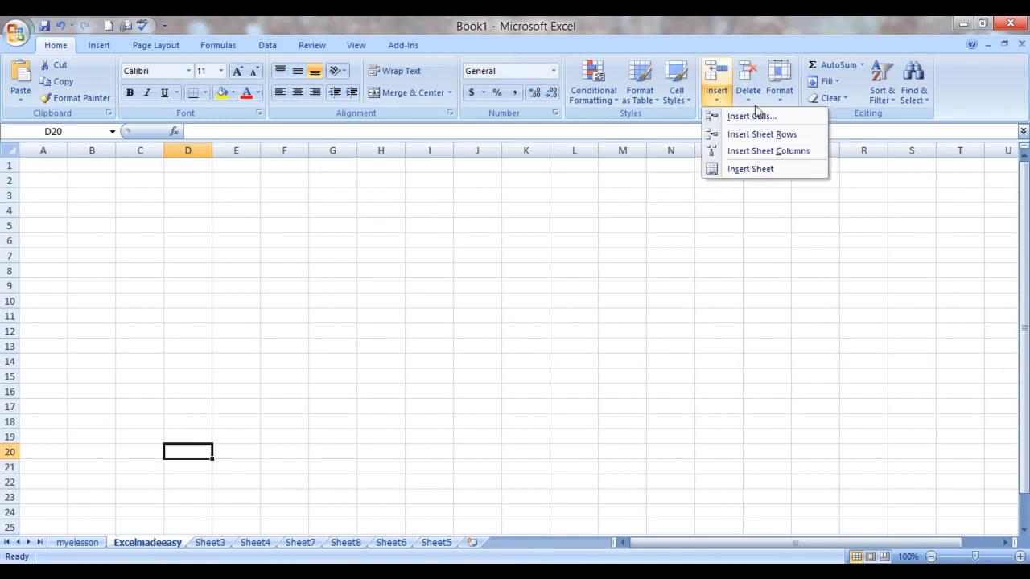
pyautogui.click(782, 98)
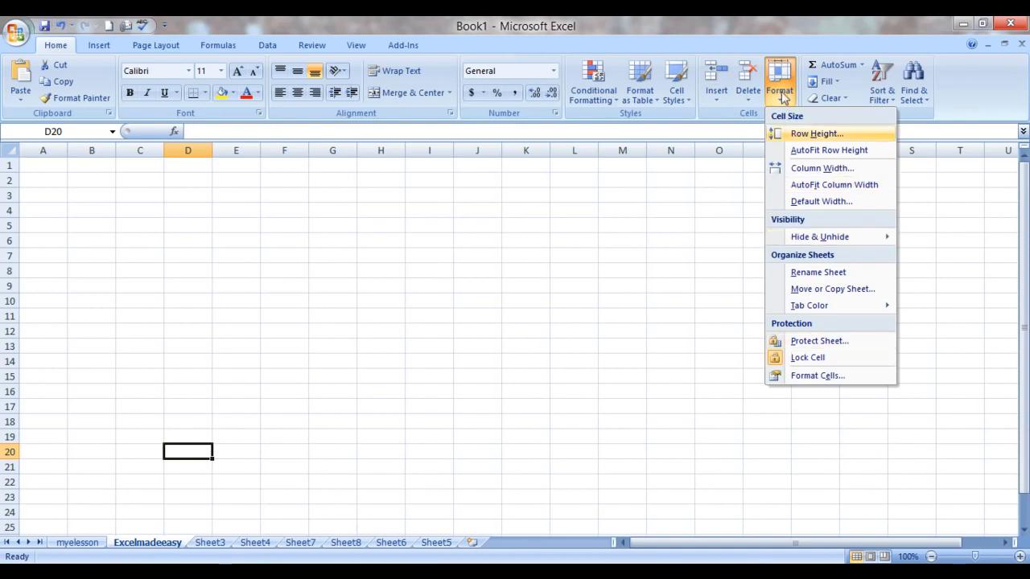
pyautogui.click(819, 272)
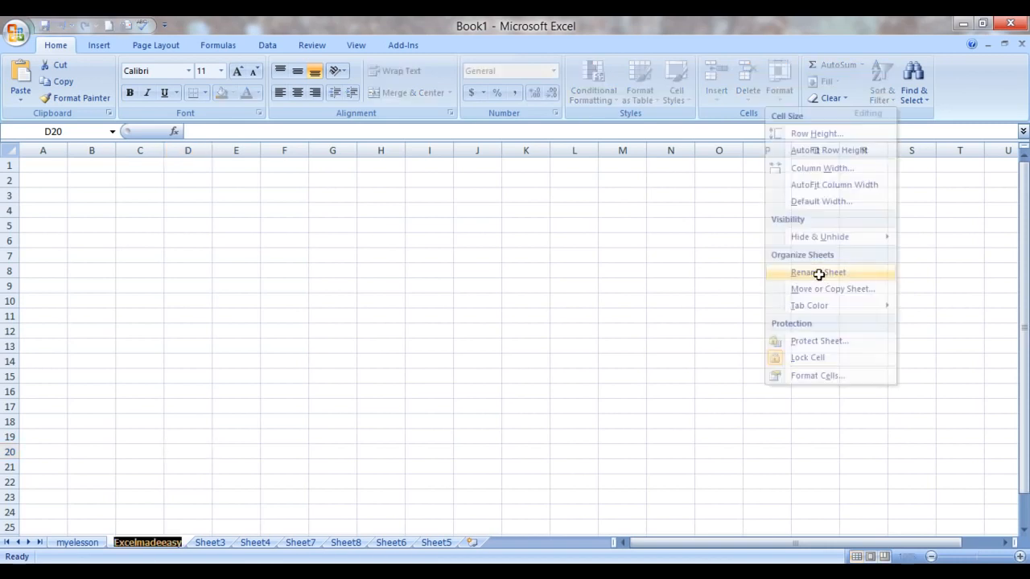
pyautogui.press('Return')
# Step: Rename Sheet3 as "Guru" with the Rename Sheet command
pyautogui.click(207, 549)
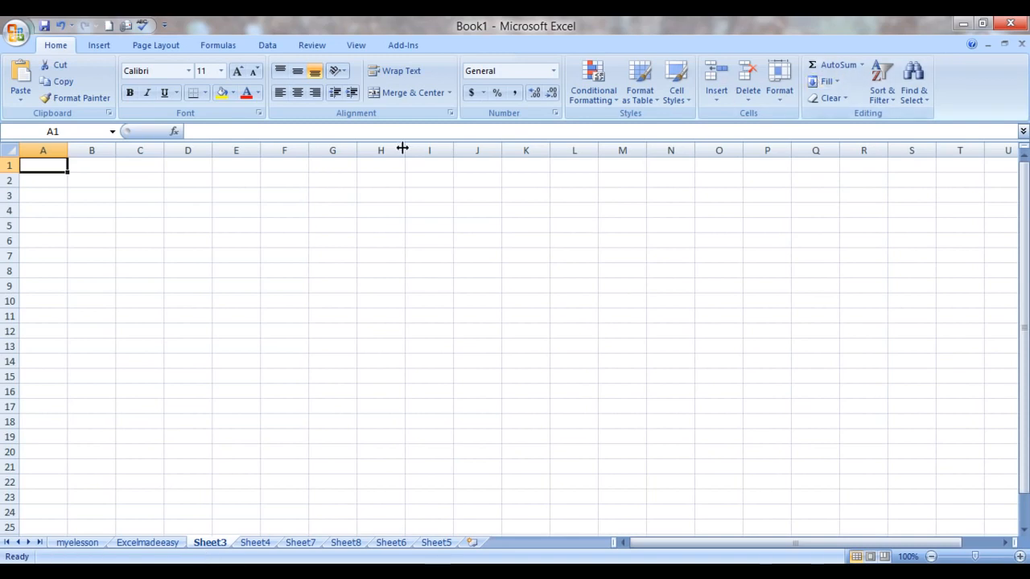
pyautogui.click(778, 90)
pyautogui.click(813, 273)
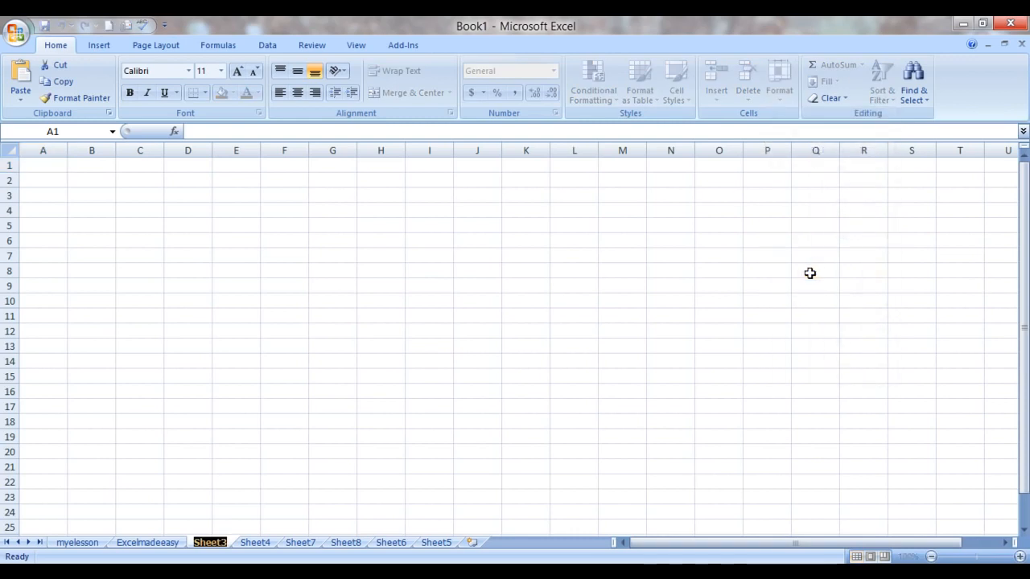
pyautogui.write('Guru')
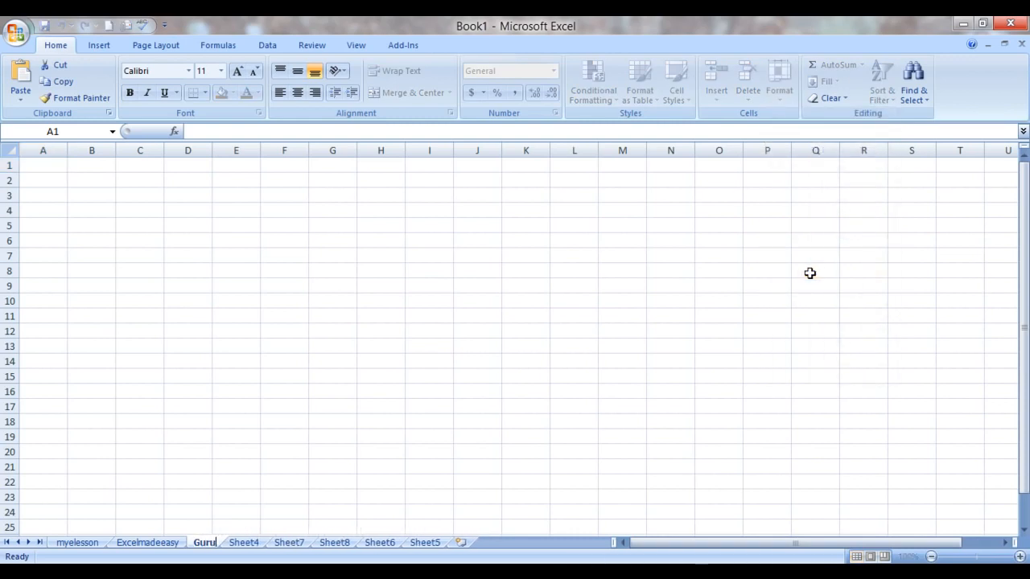
pyautogui.click(555, 358)
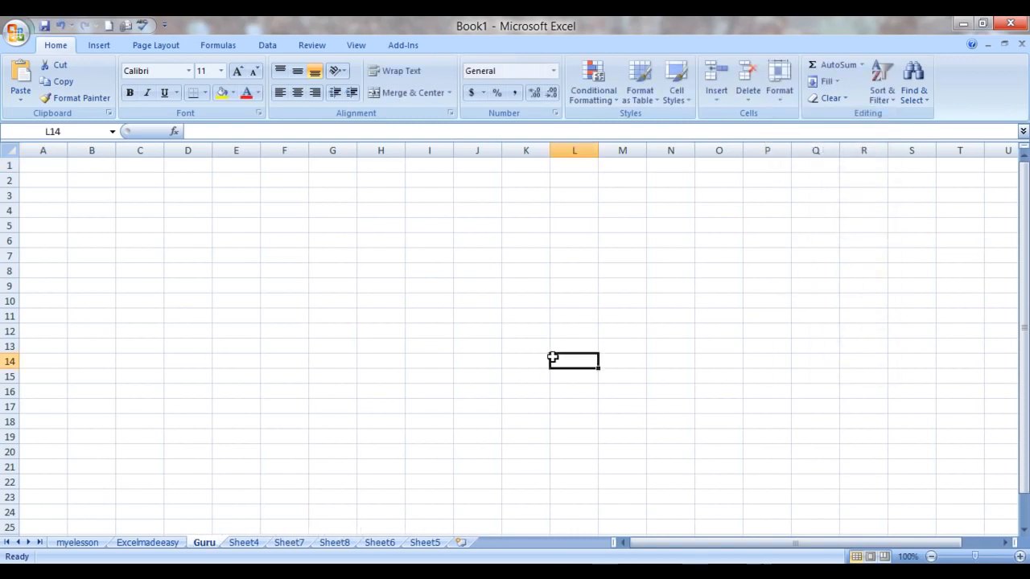
# Step: Check the topic list on the myelesson sheet and delete Sheet7
pyautogui.click(96, 544)
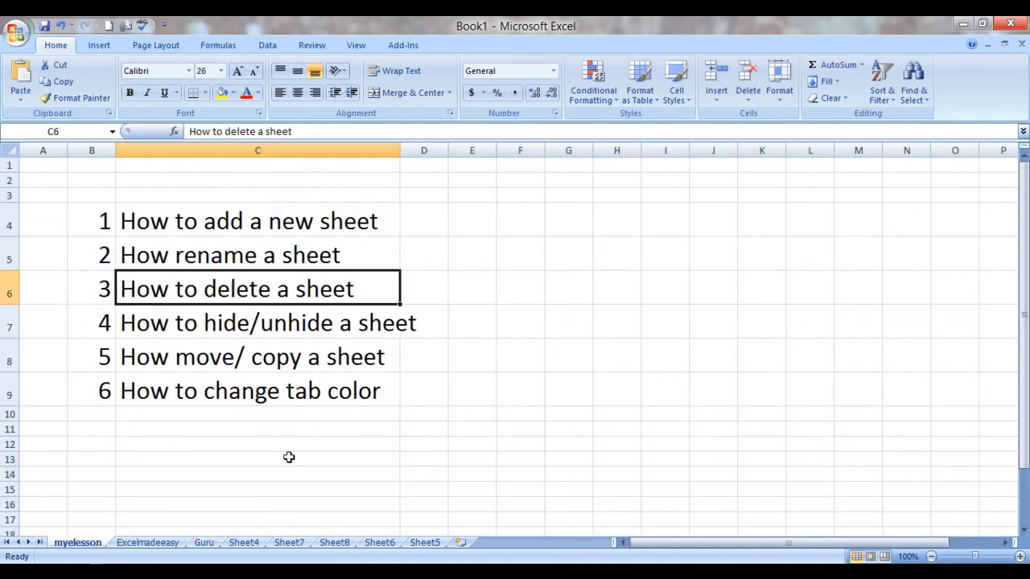
pyautogui.click(291, 544)
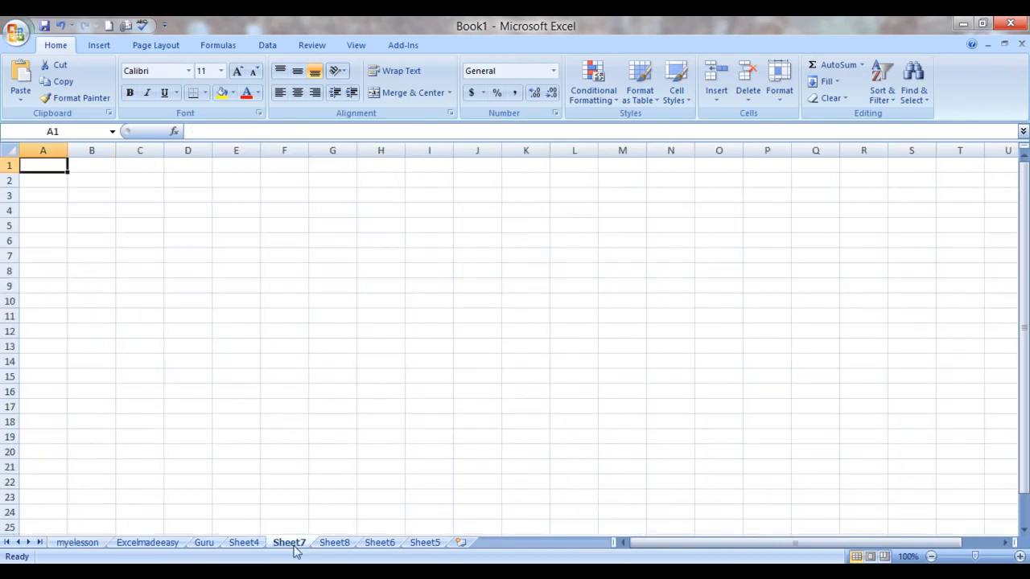
pyautogui.rightClick(294, 550)
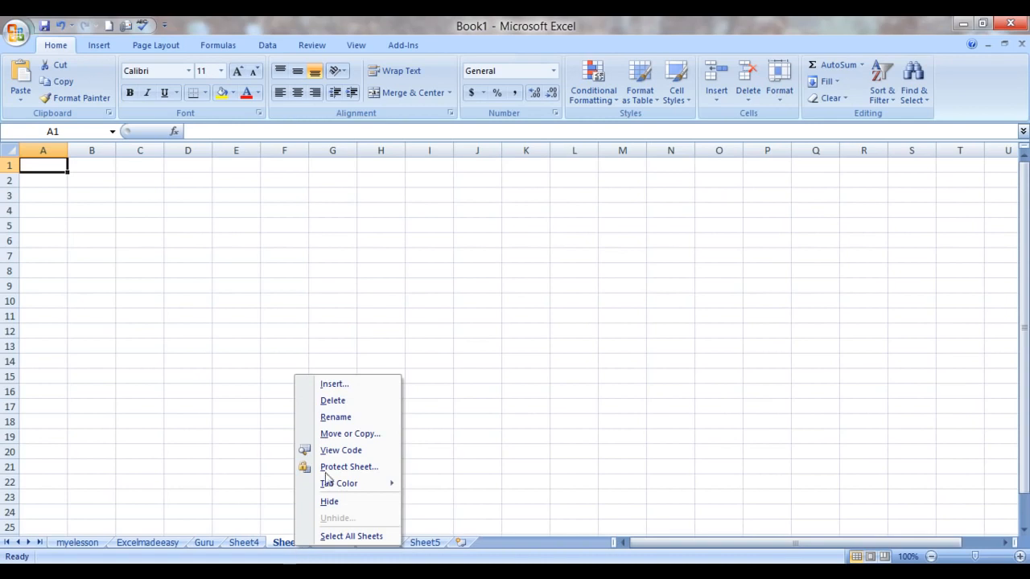
pyautogui.click(337, 402)
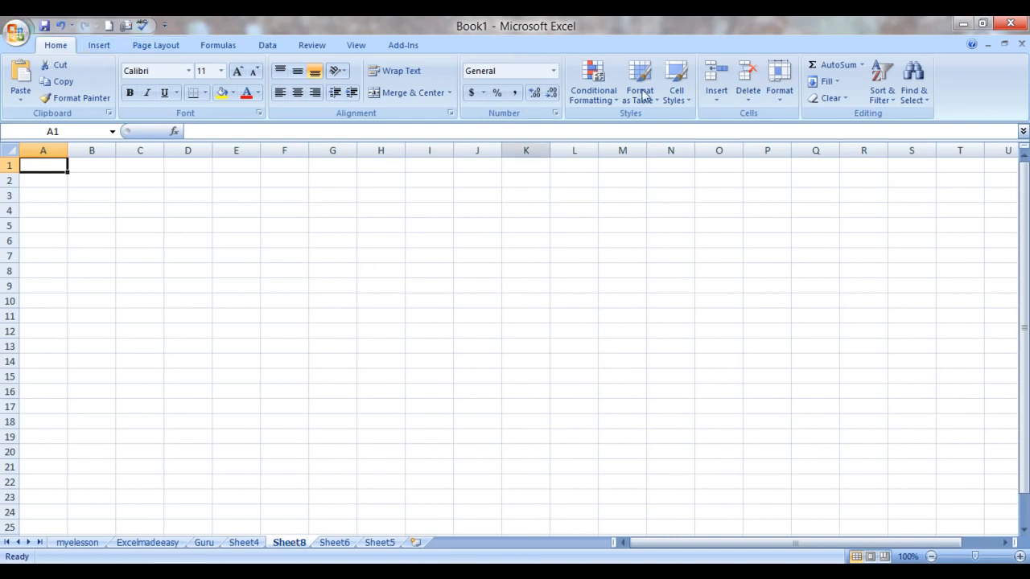
# Step: Delete Sheet8 from the workbook with the Delete Sheet command
pyautogui.click(750, 97)
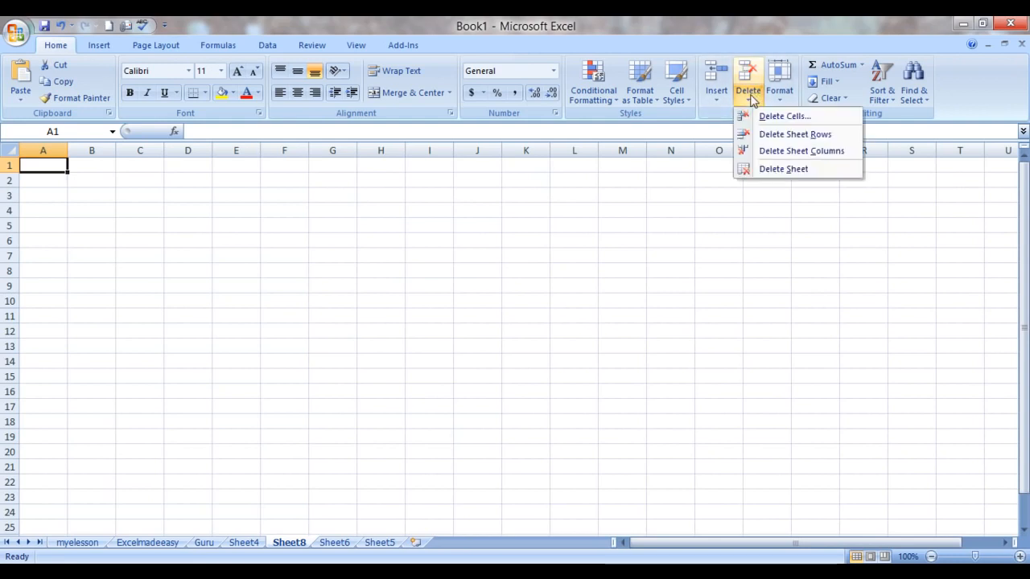
pyautogui.click(780, 170)
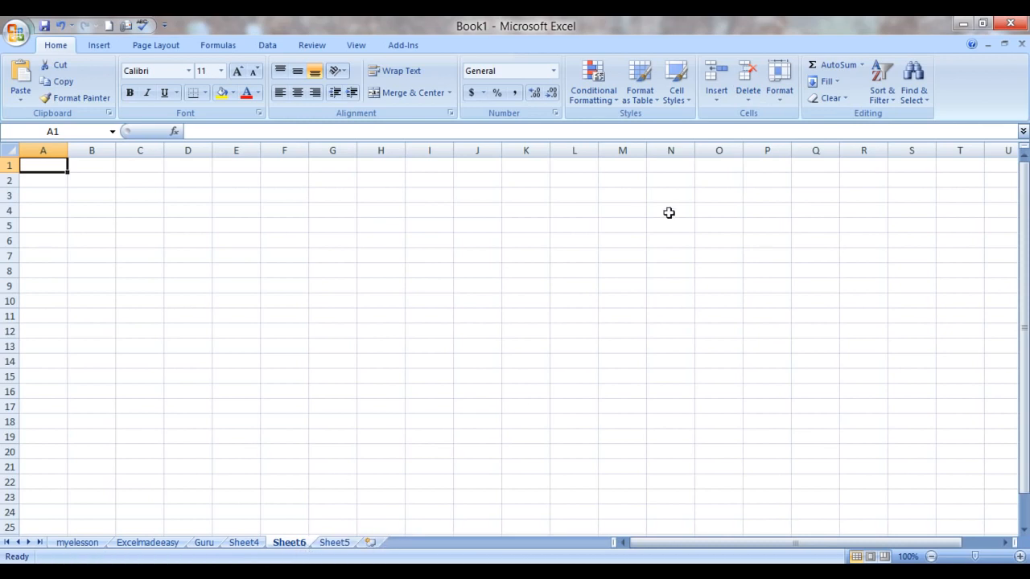
pyautogui.click(777, 92)
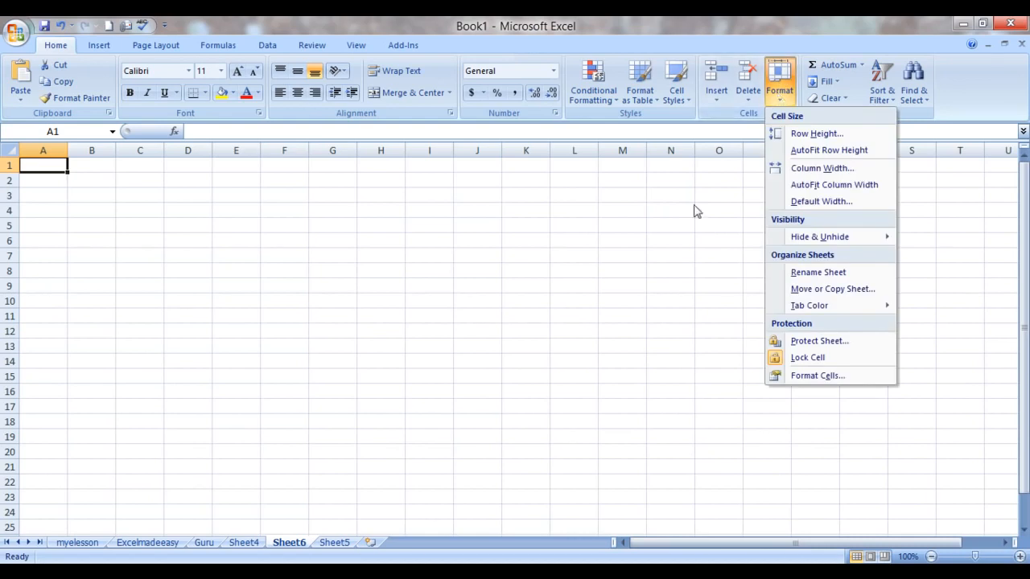
pyautogui.click(608, 352)
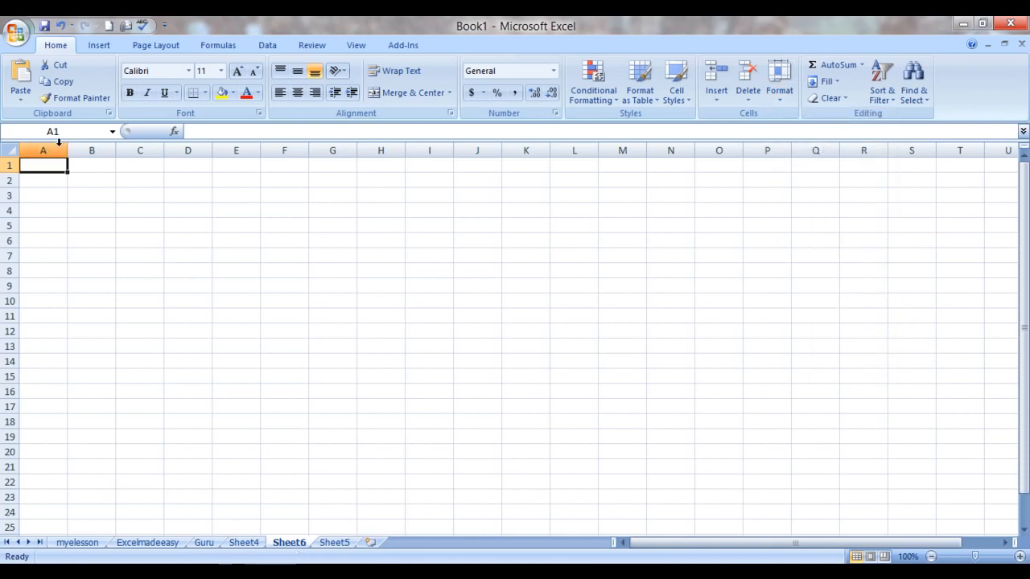
# Step: Select the hide/unhide topic in cell C7 of the myelesson sheet and hide the Guru sheet
pyautogui.click(79, 544)
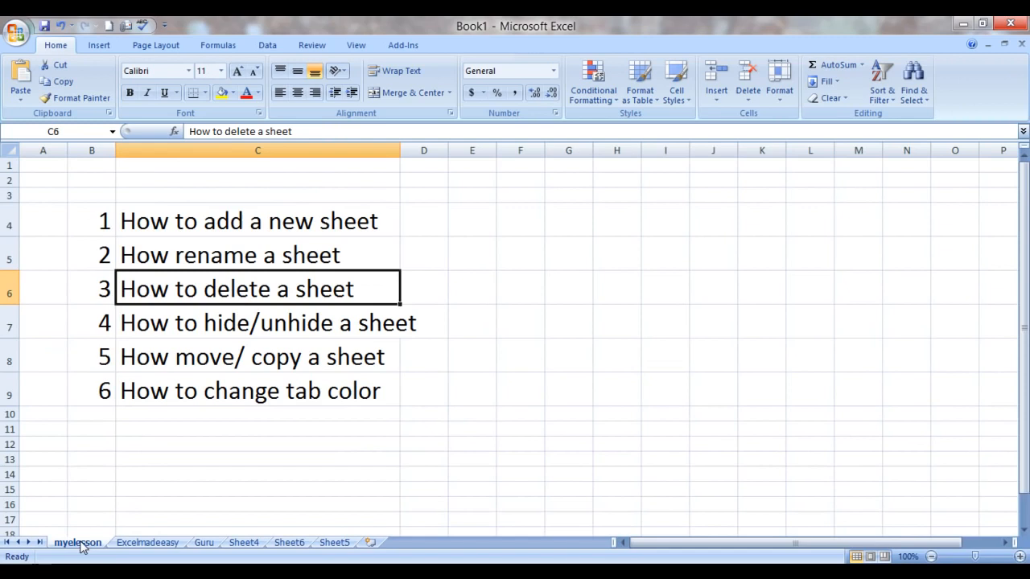
pyautogui.click(203, 325)
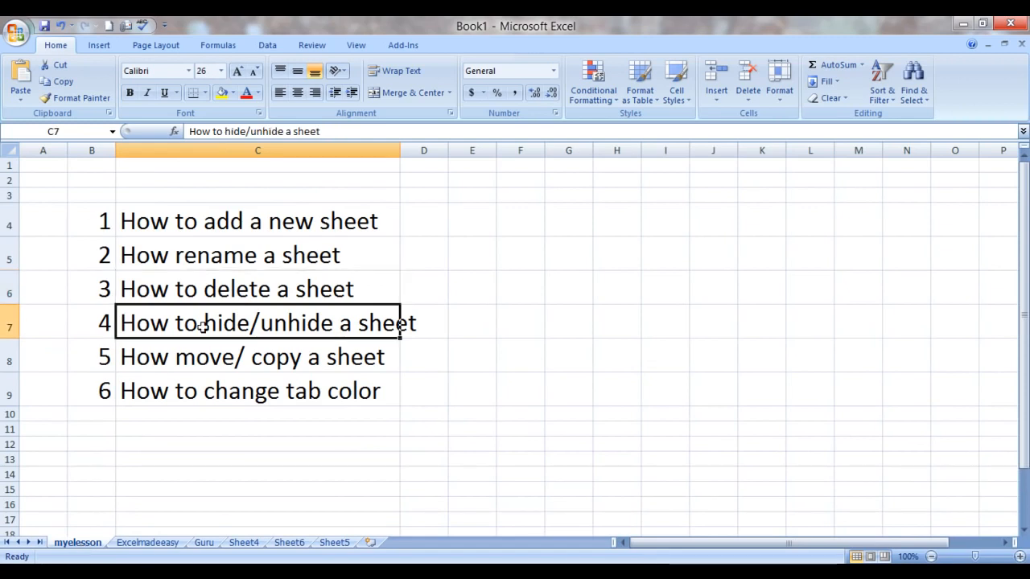
pyautogui.rightClick(205, 545)
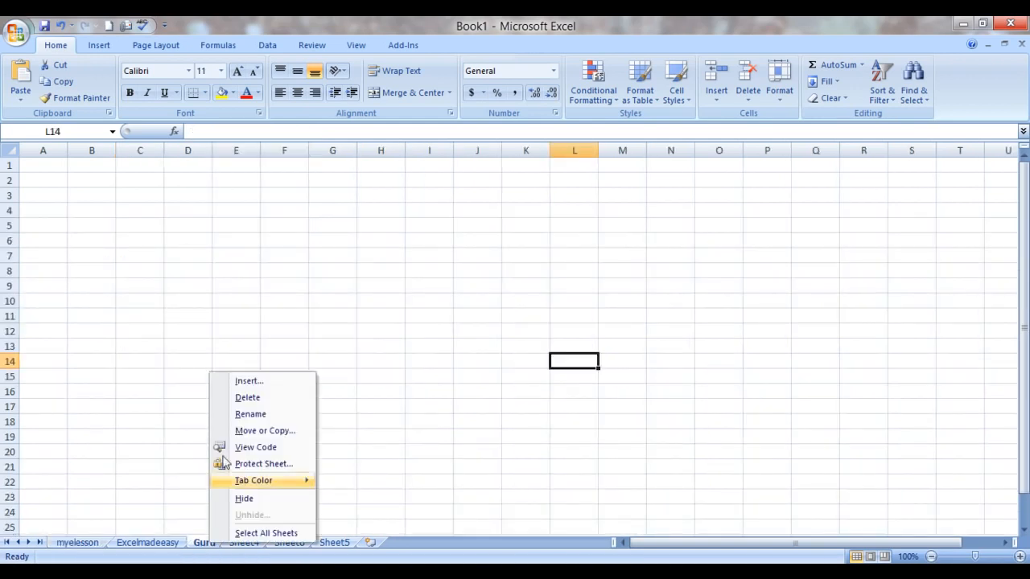
pyautogui.click(244, 498)
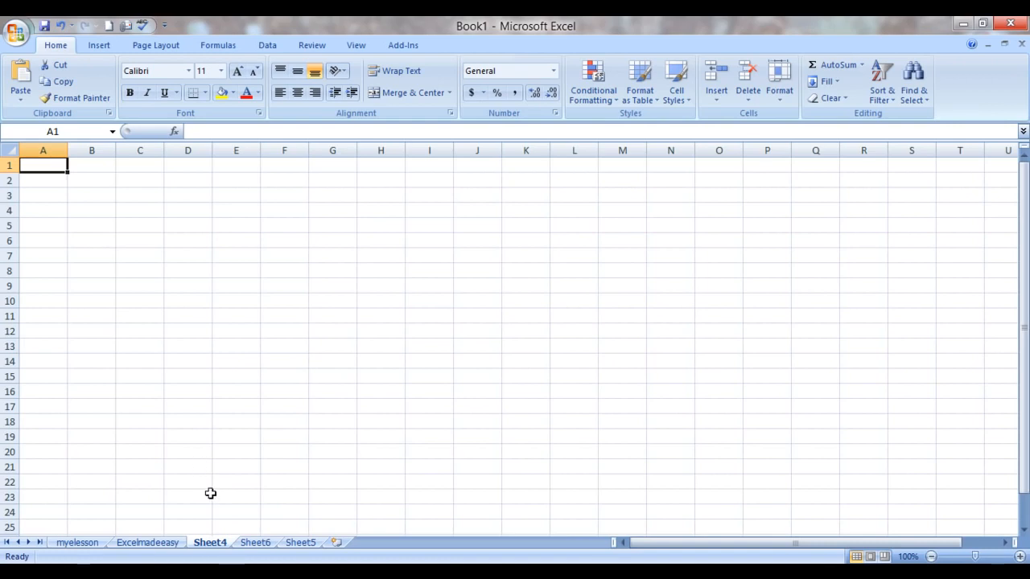
# Step: Hide the Excelmadeeasy sheet, and hide Sheet6 with the Hide Sheet command
pyautogui.rightClick(149, 543)
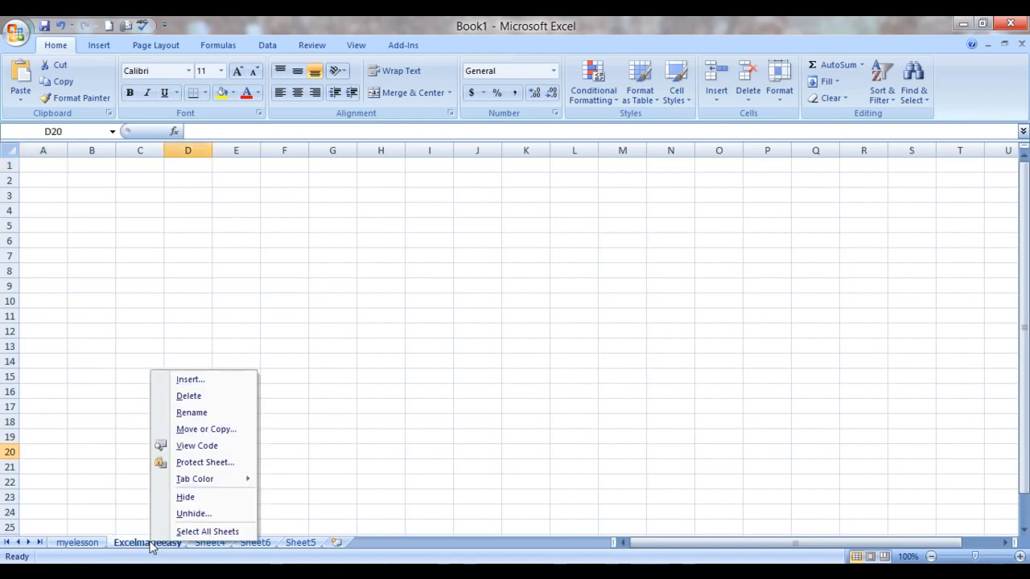
pyautogui.click(186, 498)
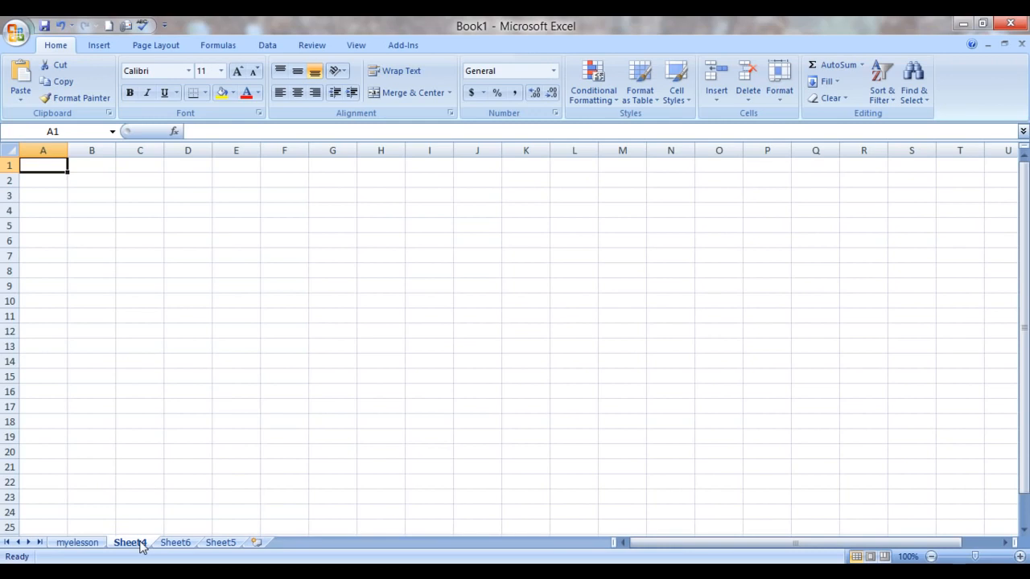
pyautogui.click(176, 544)
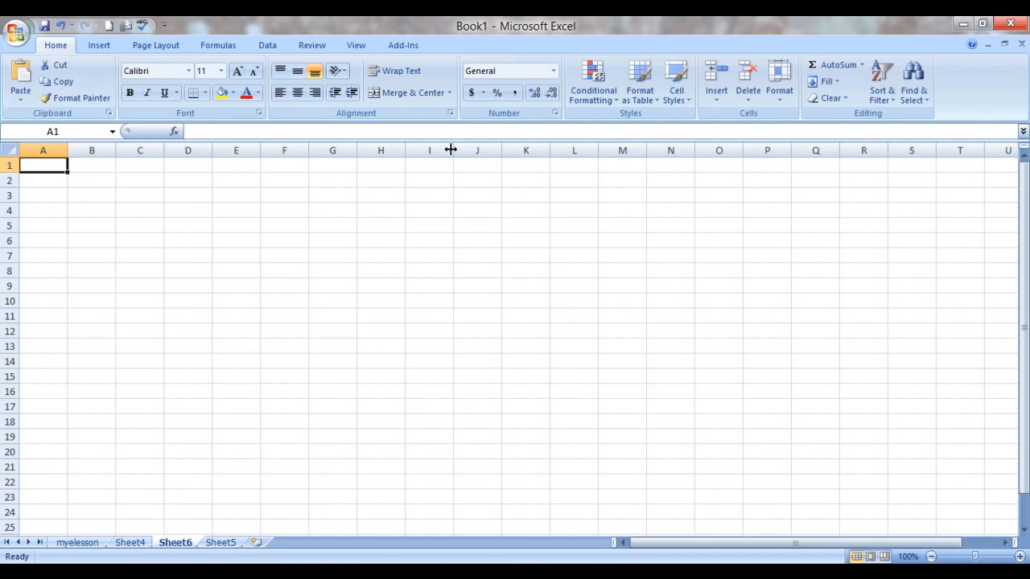
pyautogui.click(782, 98)
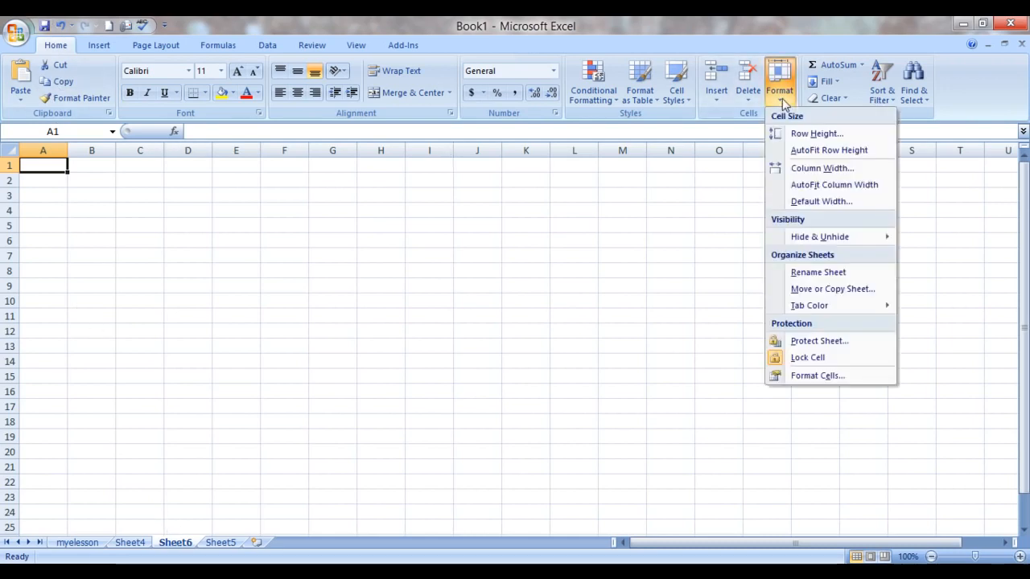
pyautogui.moveTo(816, 244)
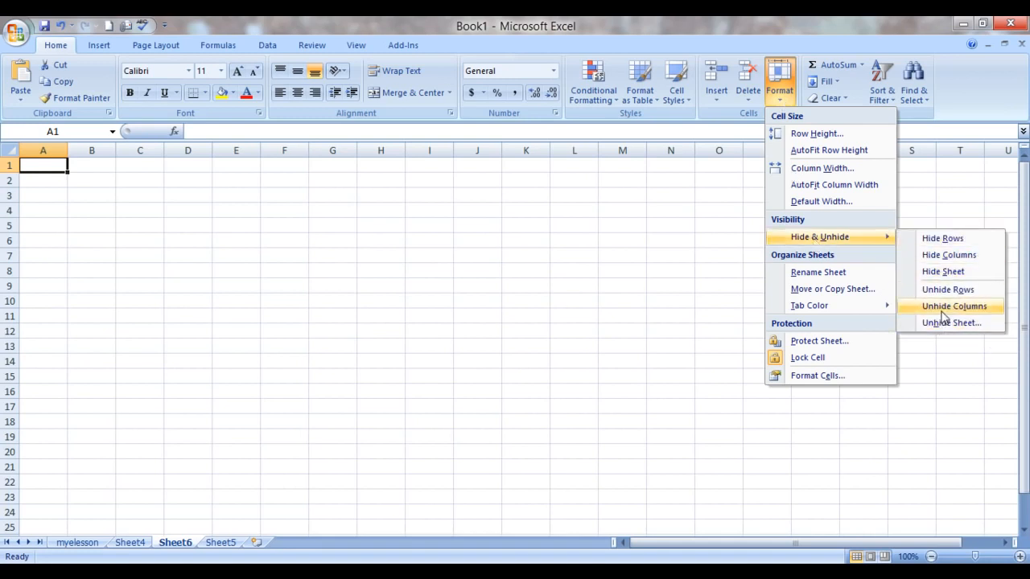
pyautogui.click(942, 273)
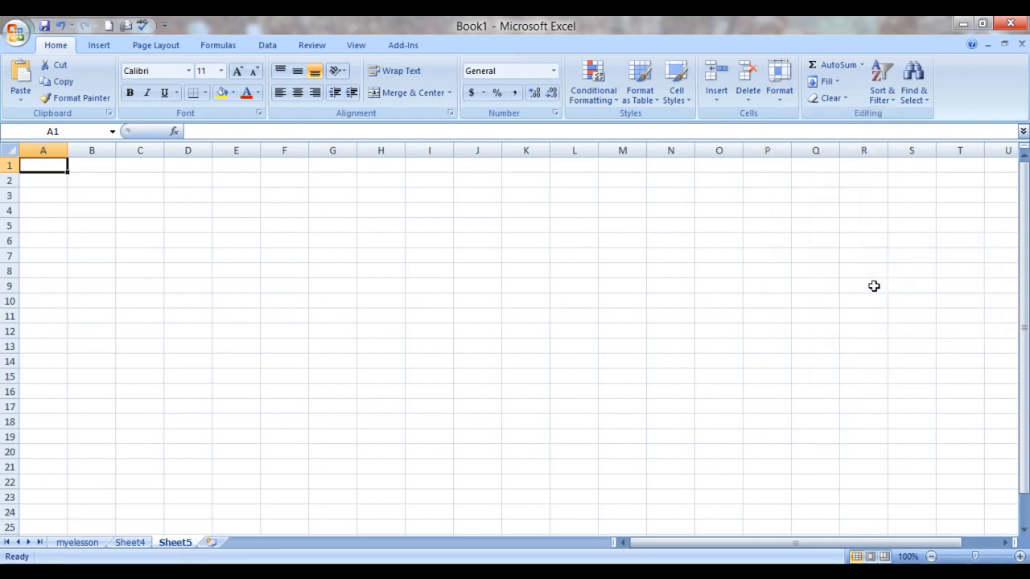
# Step: Open the list of hidden sheets from Sheet4 and unhide the Excelmadeeasy sheet
pyautogui.click(133, 544)
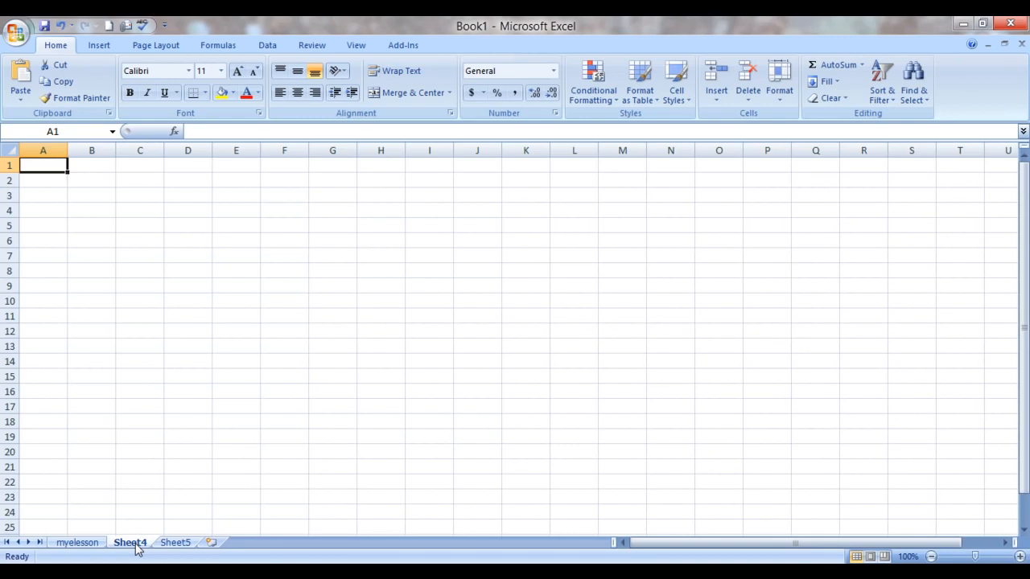
pyautogui.rightClick(136, 547)
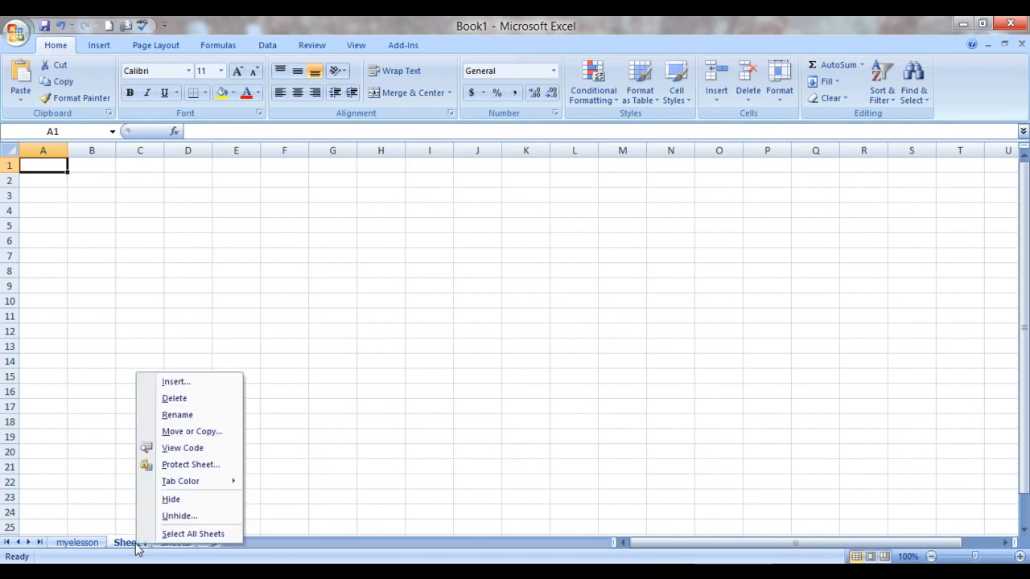
pyautogui.click(181, 517)
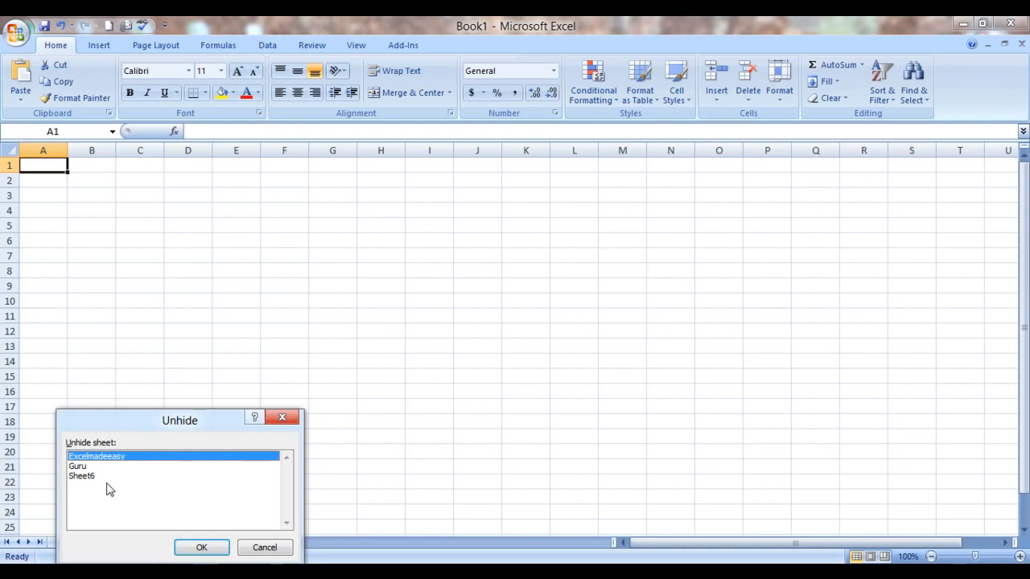
pyautogui.press('Down')
pyautogui.press('Down')
pyautogui.press('Up')
pyautogui.press('Up')
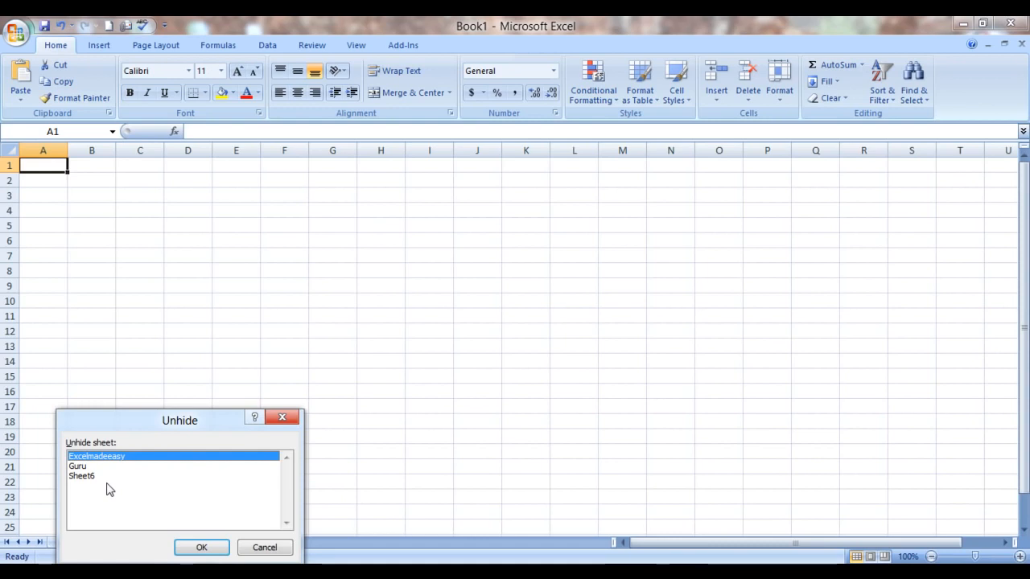
pyautogui.click(207, 550)
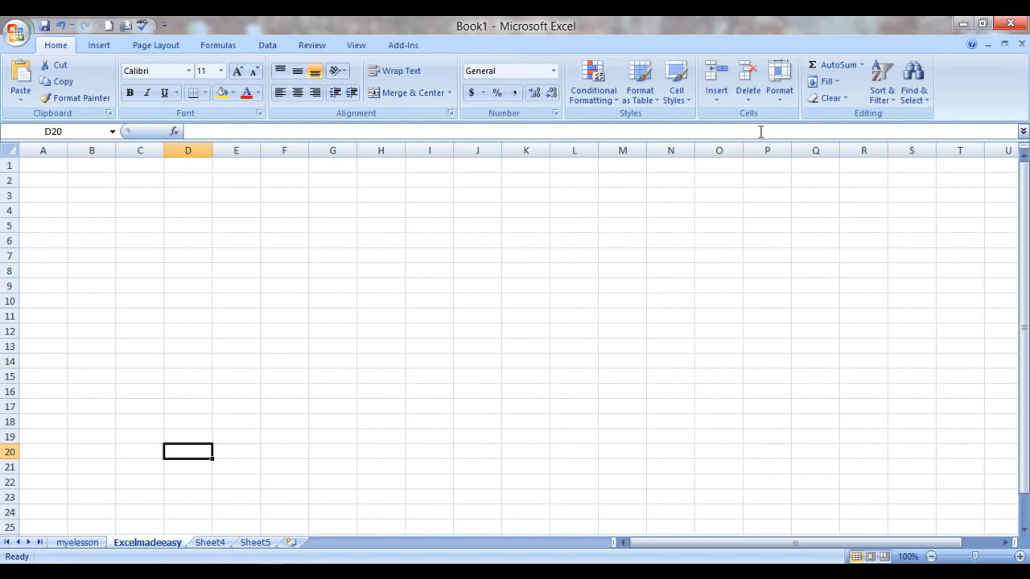
# Step: Unhide the Guru sheet with the Unhide Sheet command and select cell F15 on it
pyautogui.click(781, 97)
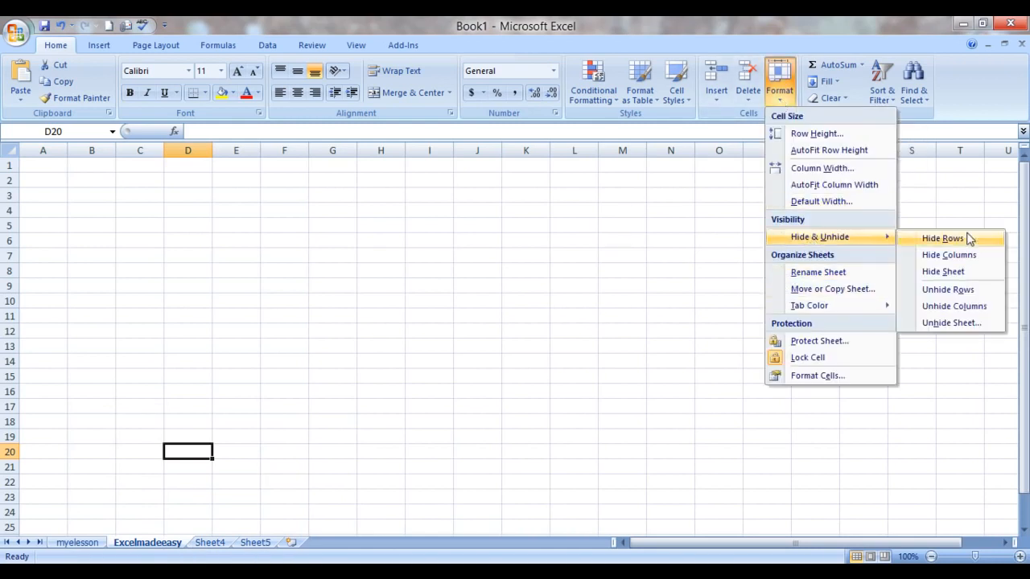
pyautogui.click(950, 324)
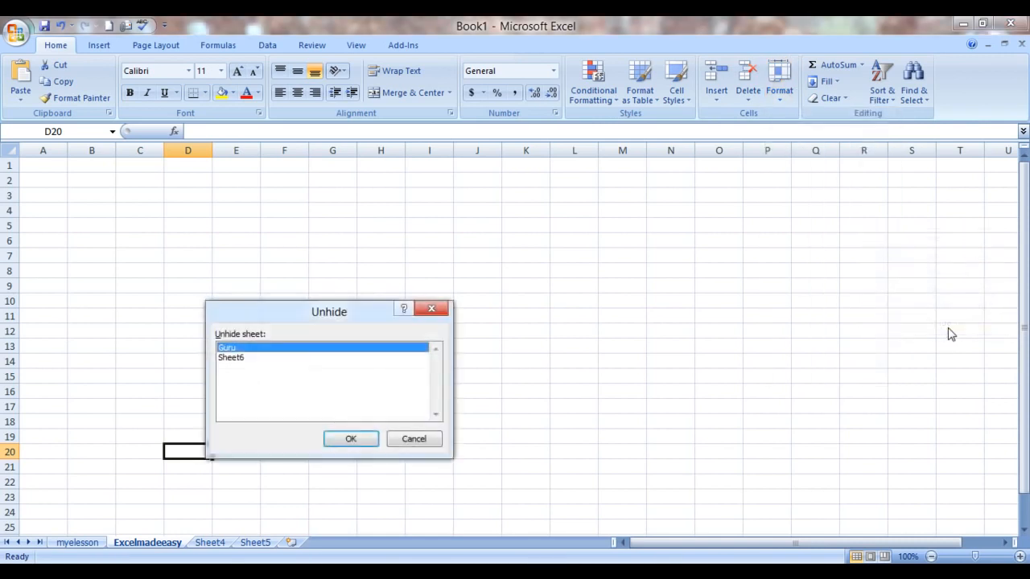
pyautogui.click(351, 439)
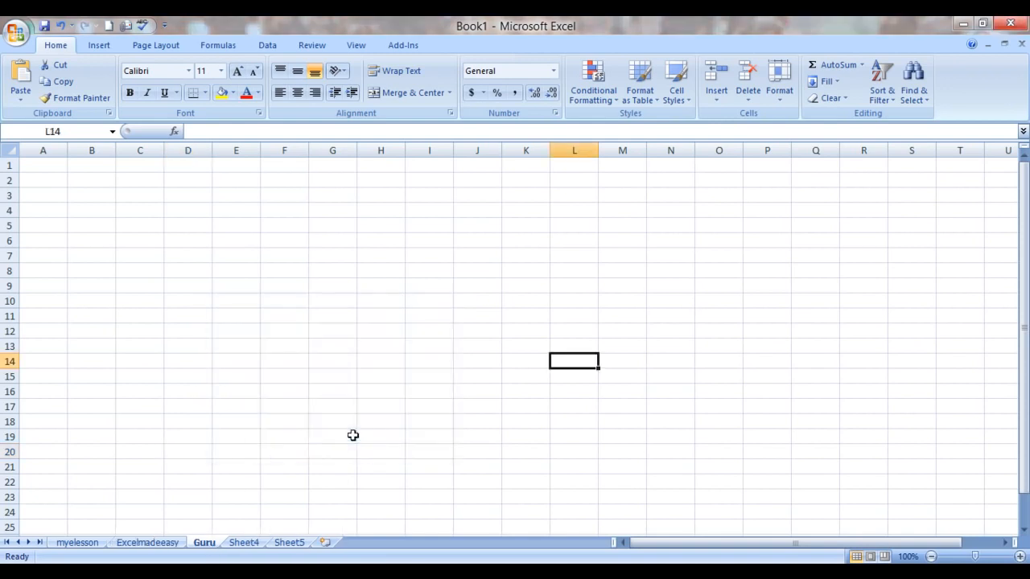
pyautogui.click(288, 373)
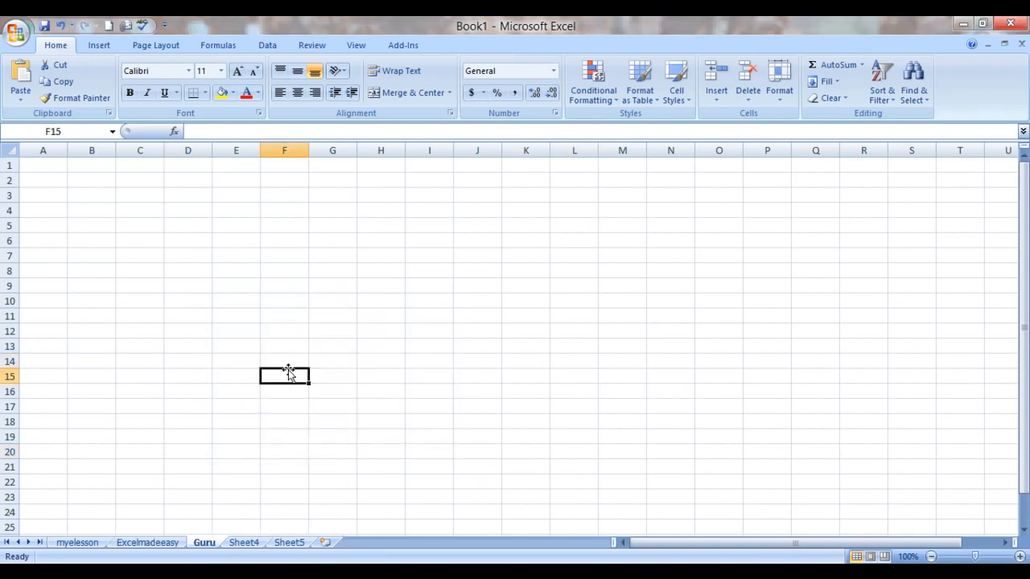
# Step: Select the move/copy topic in cell C8 of the myelesson sheet, and move the Guru and Excelmadeeasy sheets to the end of the workbook
pyautogui.click(68, 544)
pyautogui.click(199, 348)
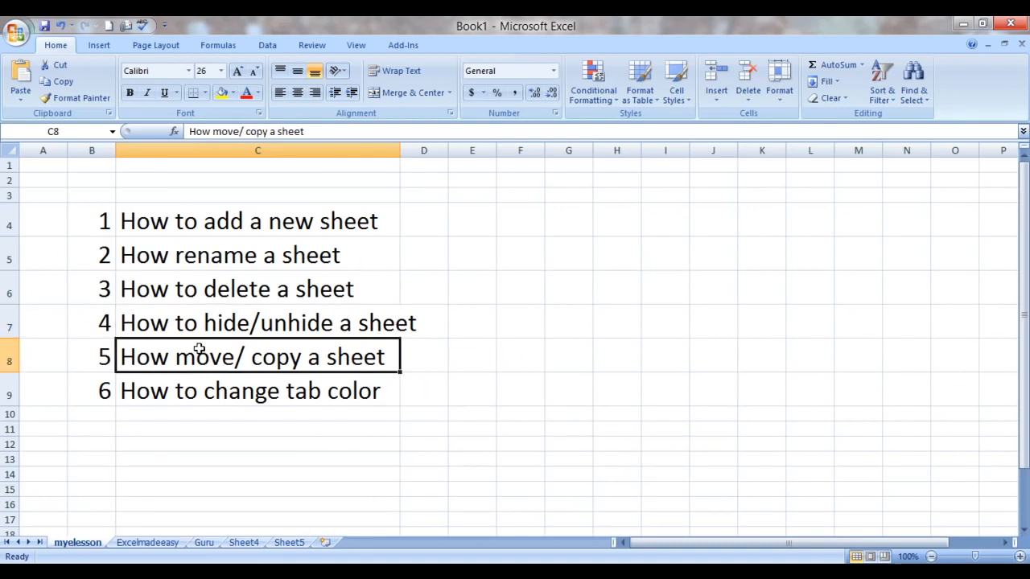
pyautogui.click(203, 544)
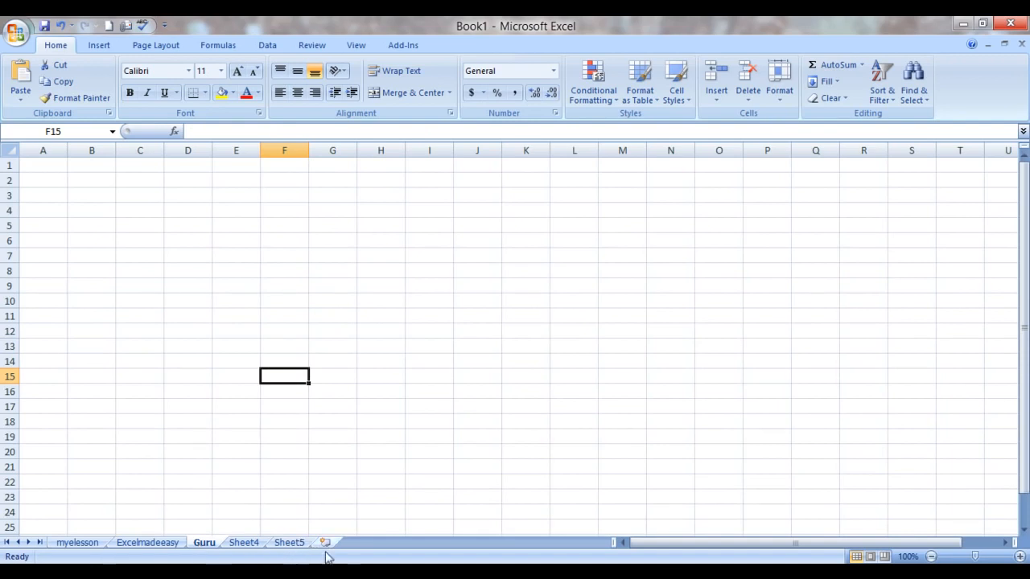
pyautogui.click(203, 544)
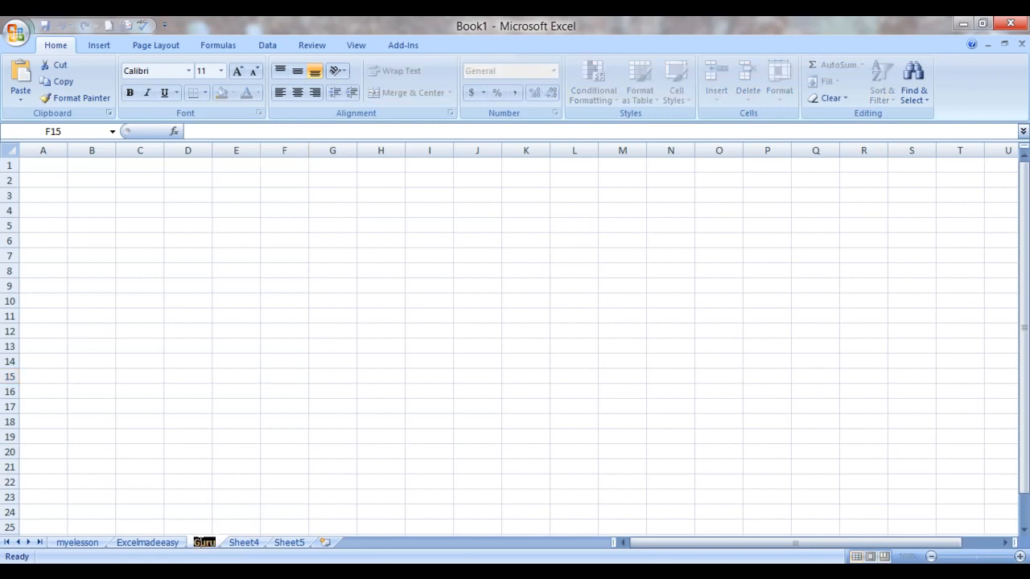
pyautogui.click(196, 500)
pyautogui.moveTo(202, 546)
pyautogui.mouseDown()
pyautogui.moveTo(278, 485)
pyautogui.moveTo(336, 510)
pyautogui.moveTo(327, 546)
pyautogui.mouseUp()
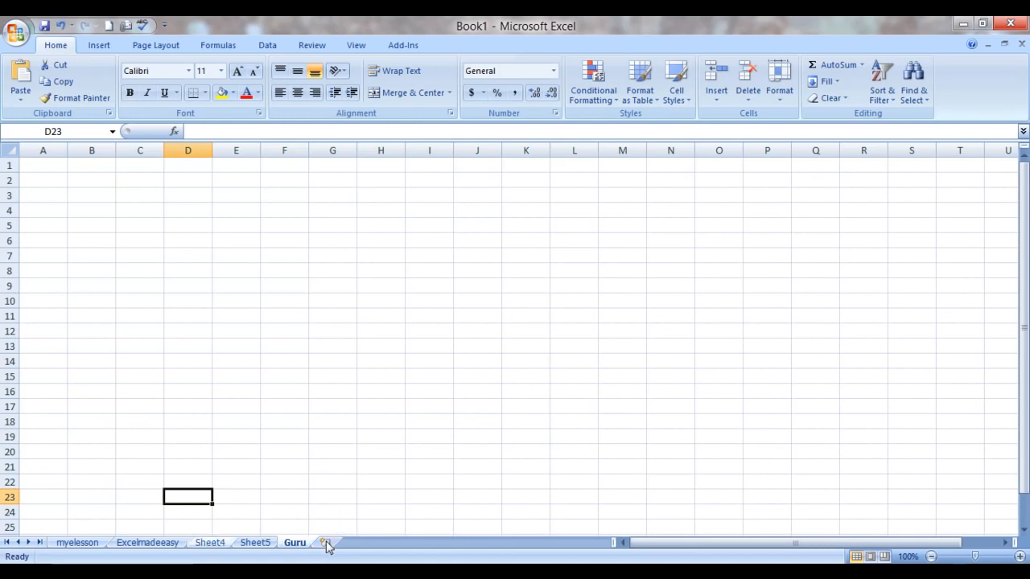
pyautogui.click(159, 544)
pyautogui.moveTo(199, 469); pyautogui.dragTo(324, 547)
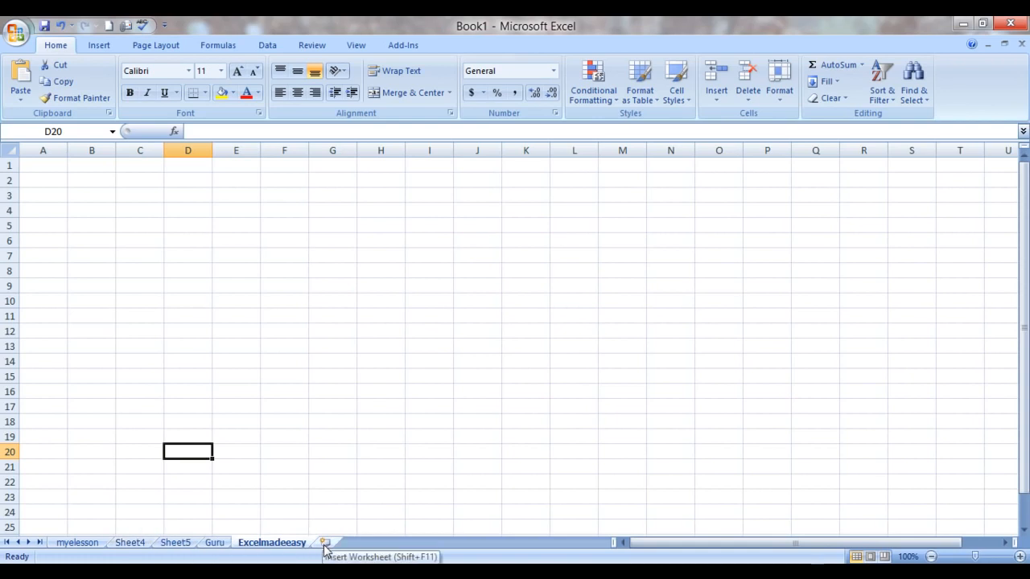
# Step: Move the Excelmadeeasy sheet before Sheet4 within Book1 with the Move or Copy command
pyautogui.rightClick(255, 548)
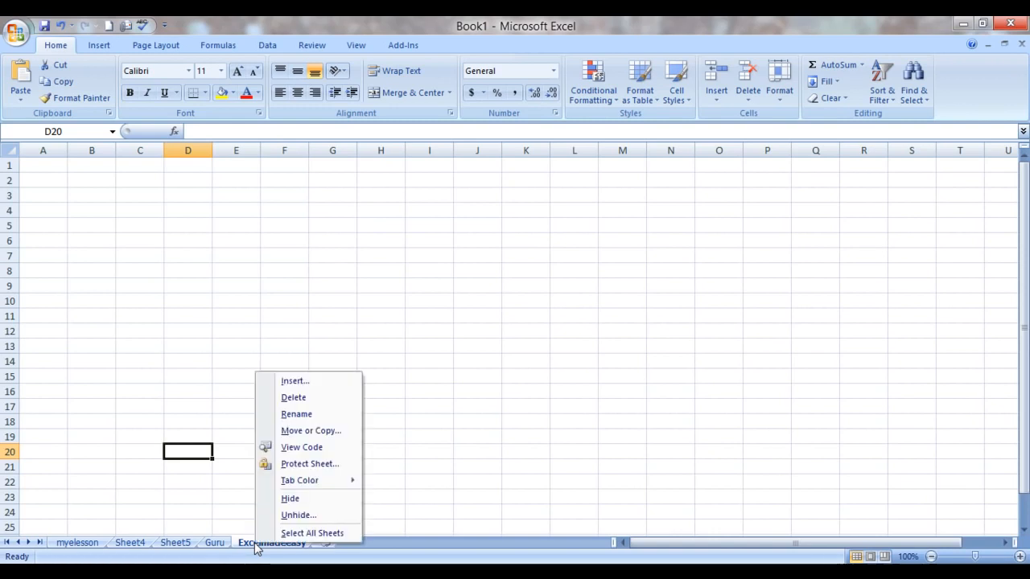
pyautogui.click(296, 433)
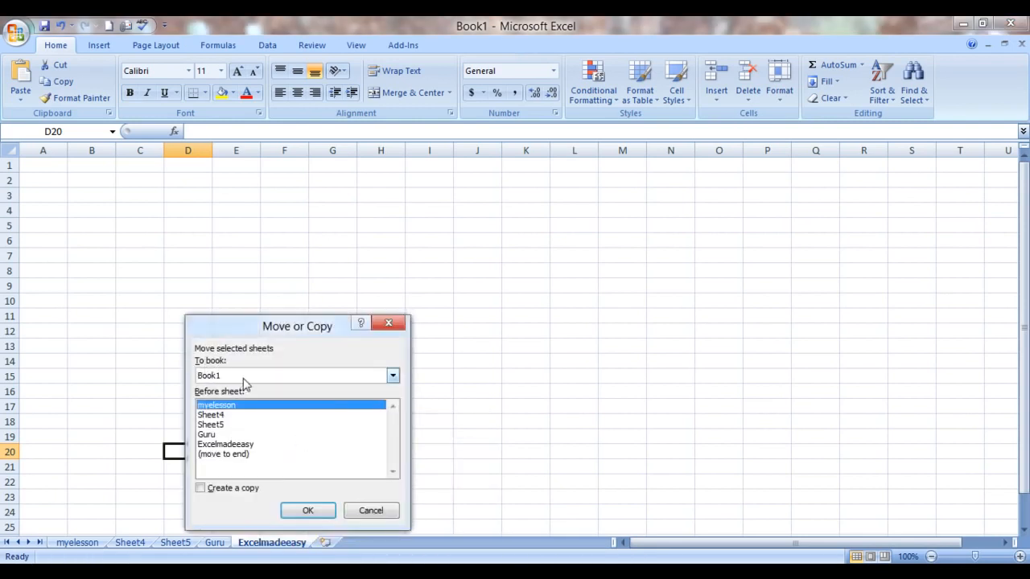
pyautogui.click(393, 377)
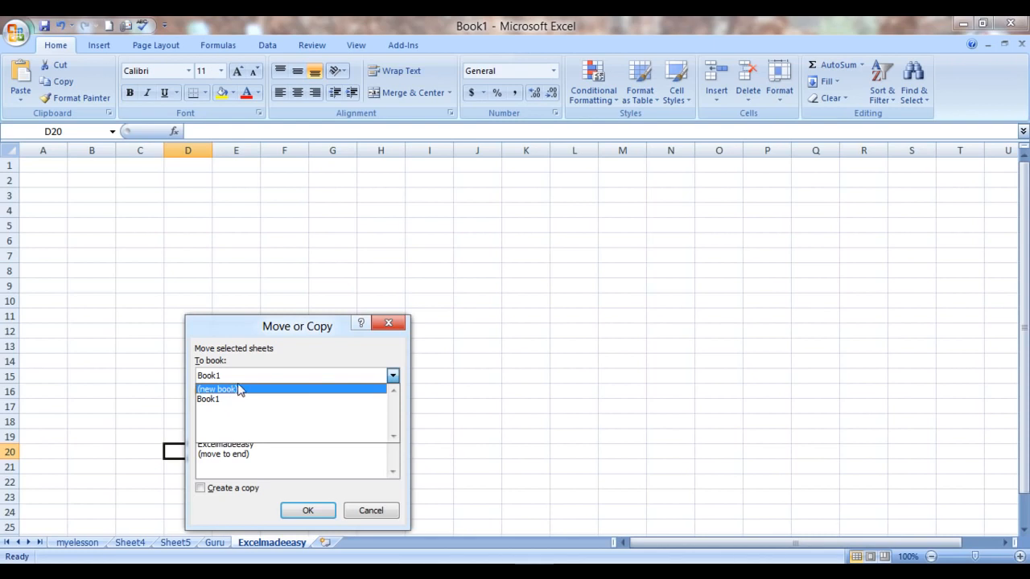
pyautogui.click(220, 402)
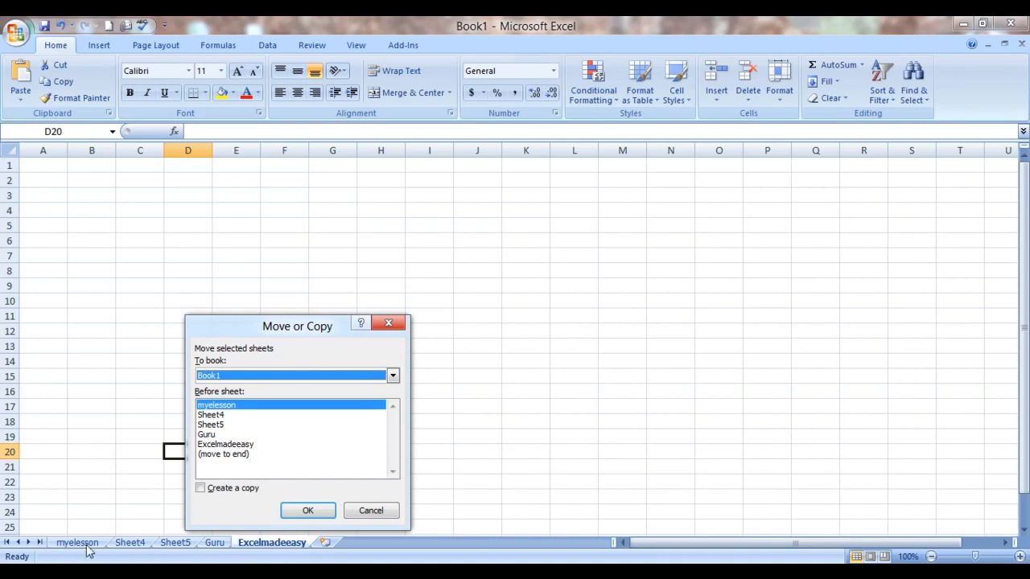
pyautogui.click(218, 417)
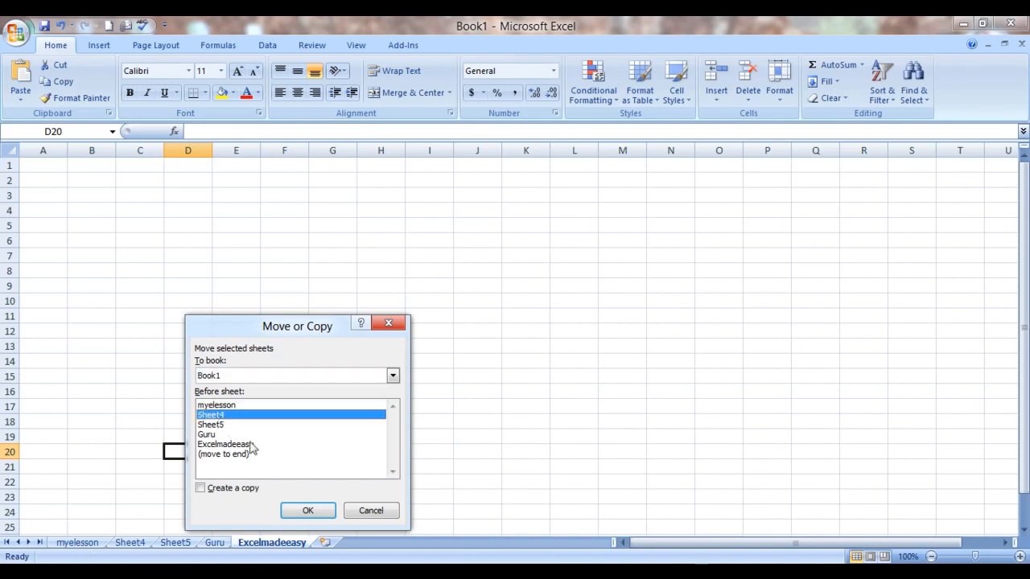
pyautogui.click(306, 511)
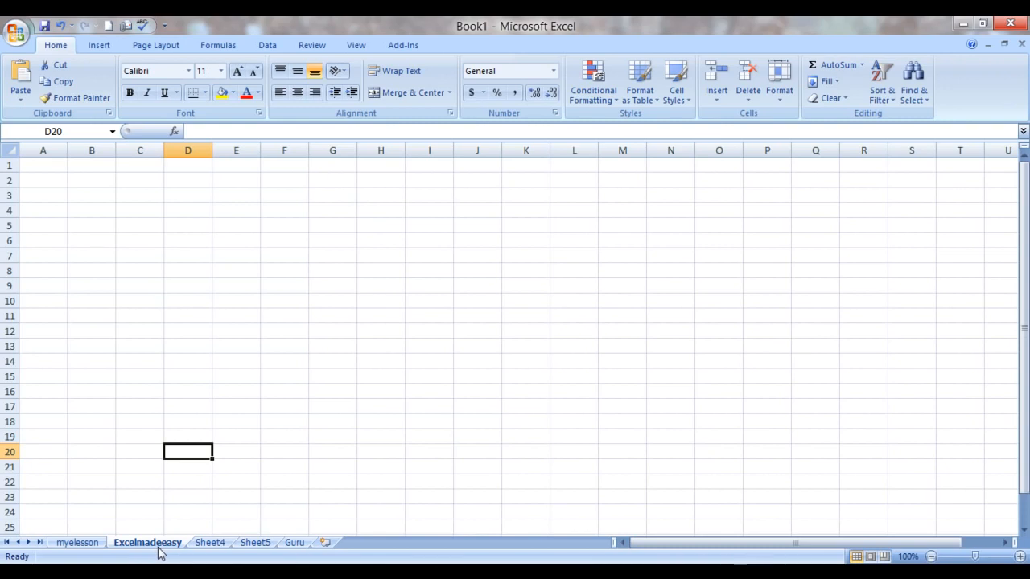
# Step: Create a copy of the myelesson sheet at the end of Book1 and compare the copy with the original
pyautogui.click(84, 543)
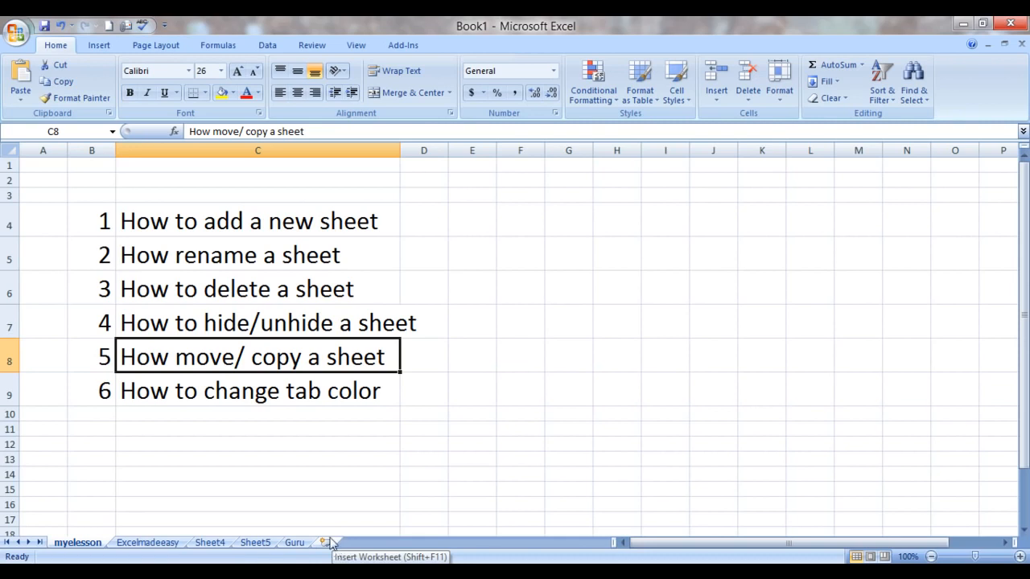
pyautogui.rightClick(95, 545)
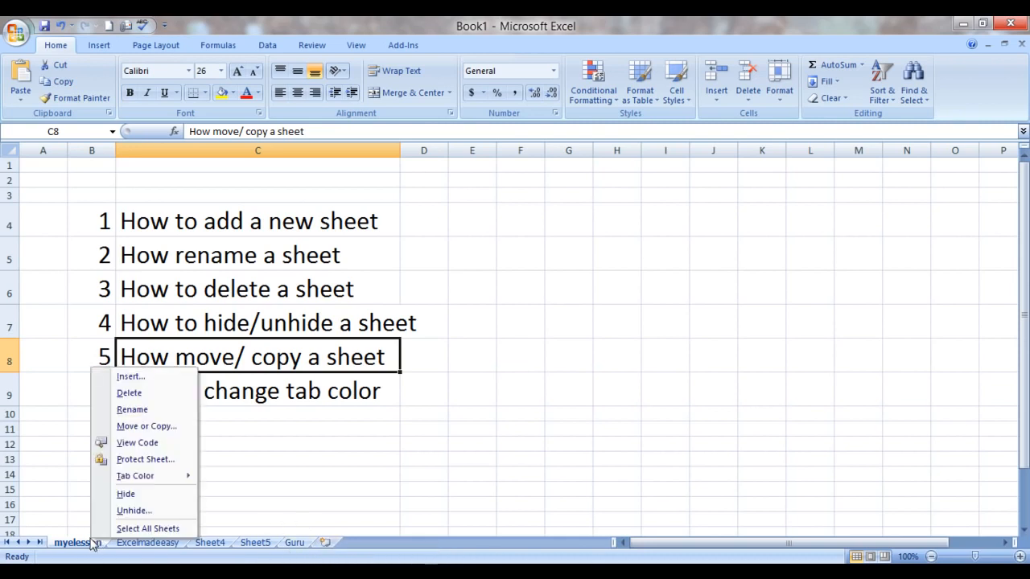
pyautogui.click(127, 429)
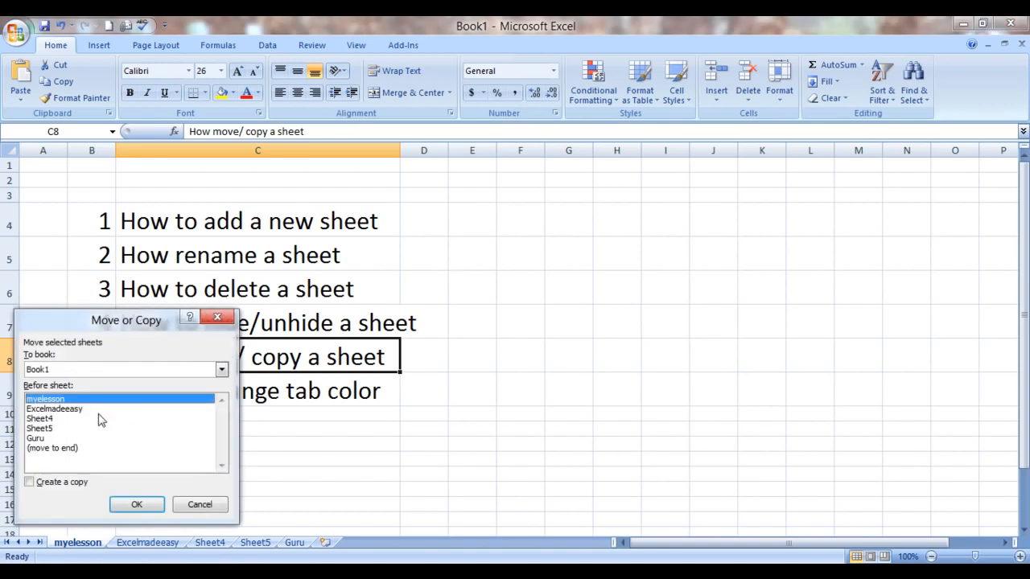
pyautogui.click(61, 449)
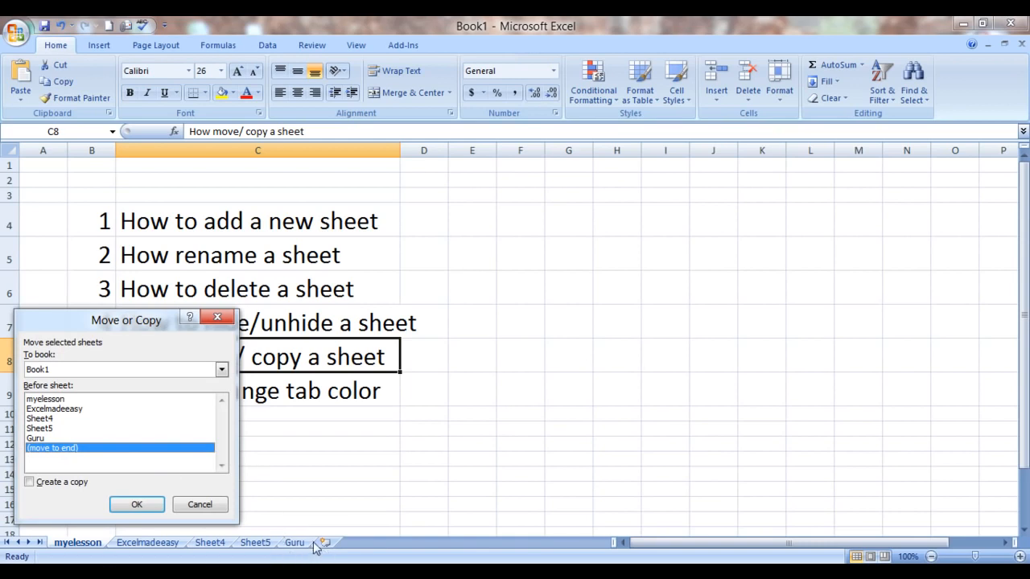
pyautogui.click(30, 483)
pyautogui.click(126, 503)
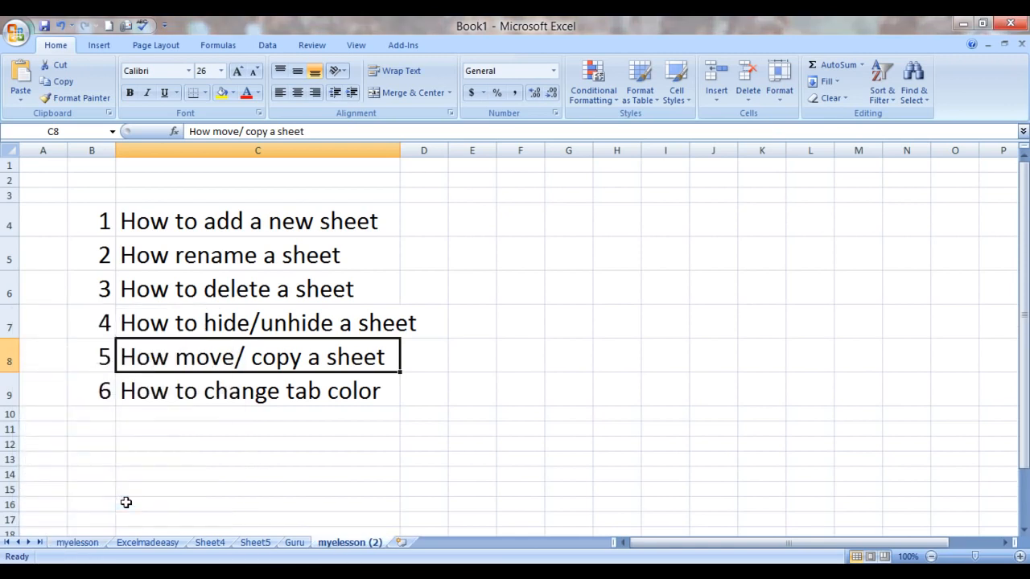
pyautogui.click(71, 543)
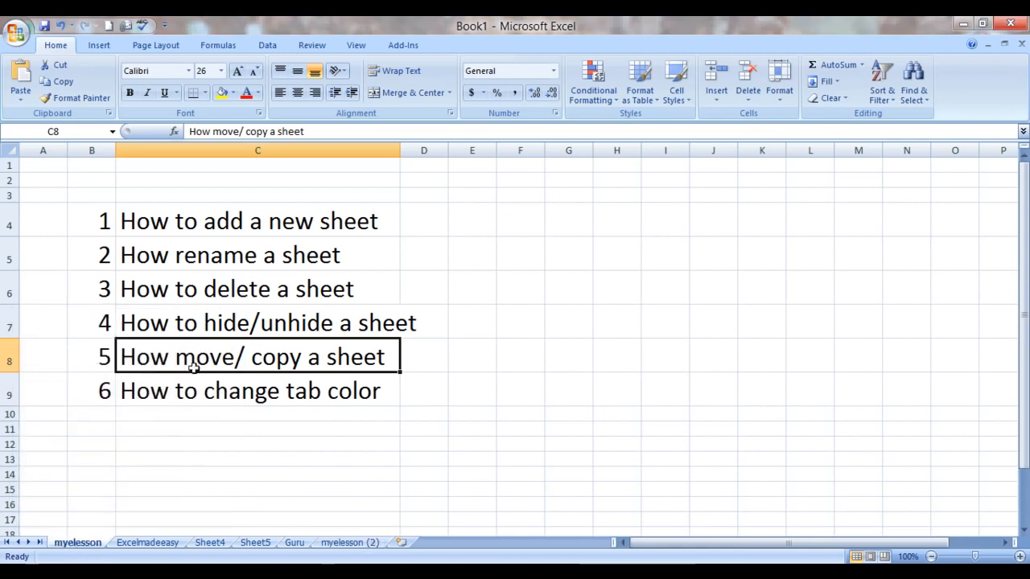
pyautogui.click(324, 547)
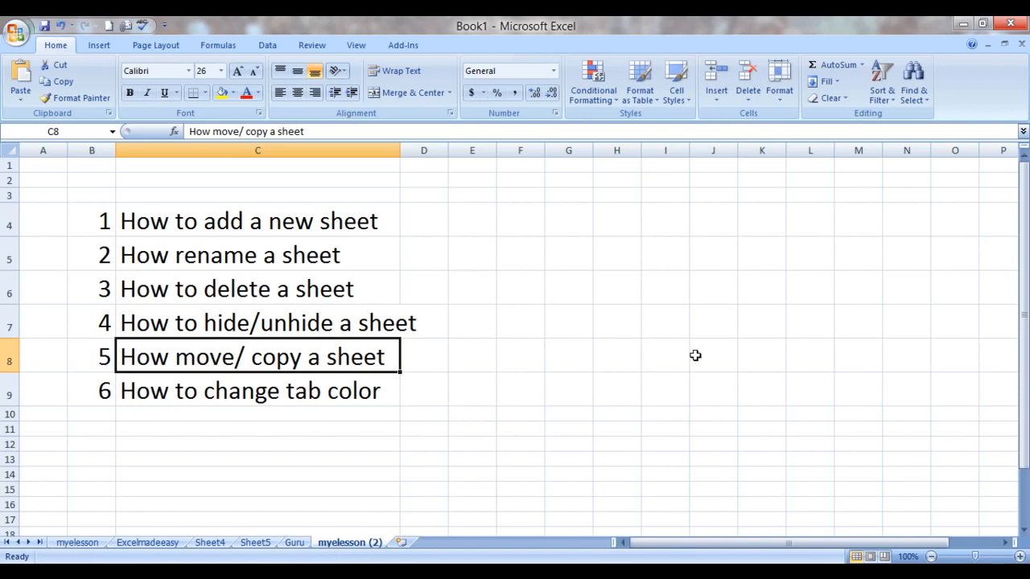
# Step: Open the Move or Copy Sheet options for the copied myelesson sheet and close them without making changes
pyautogui.click(781, 88)
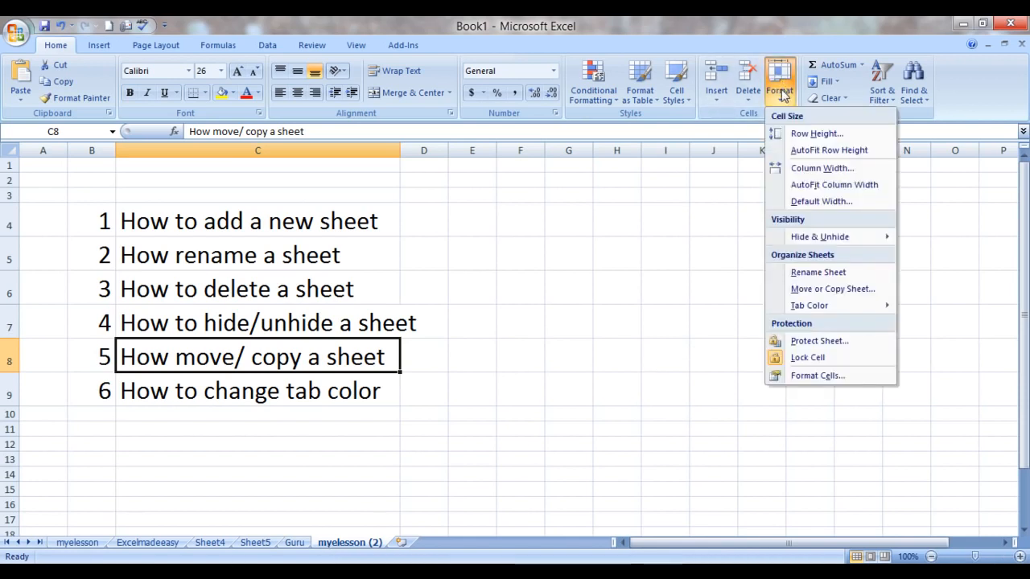
pyautogui.click(829, 291)
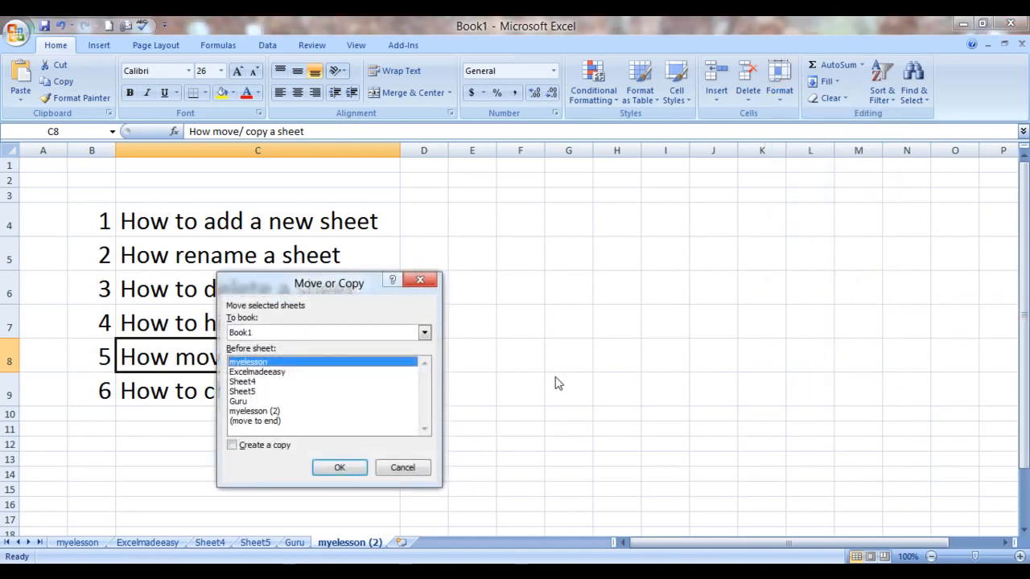
pyautogui.click(421, 281)
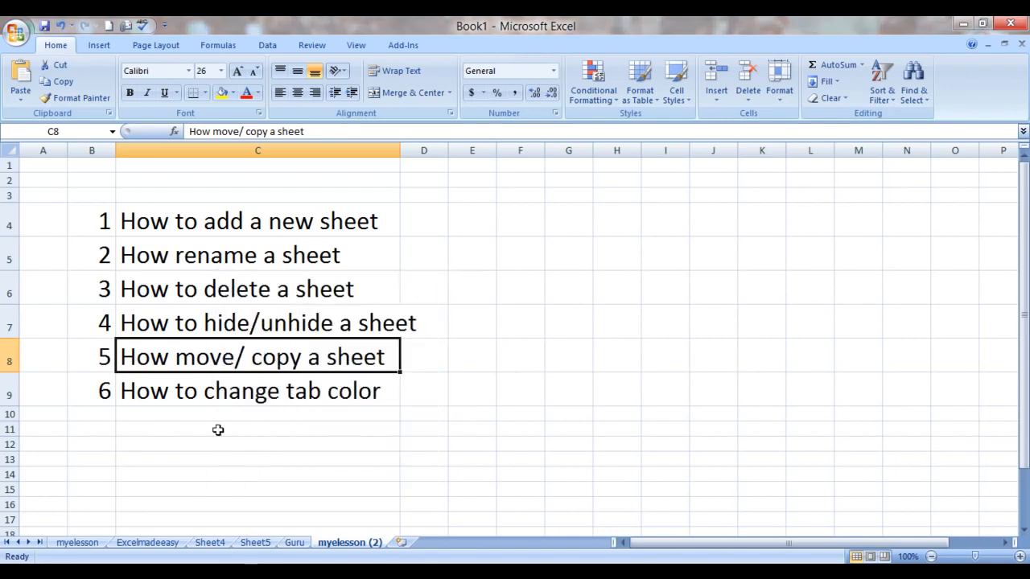
# Step: Select the tab color topic in cell C9 of the copied myelesson sheet and set Sheet5's tab color to standard red
pyautogui.click(224, 388)
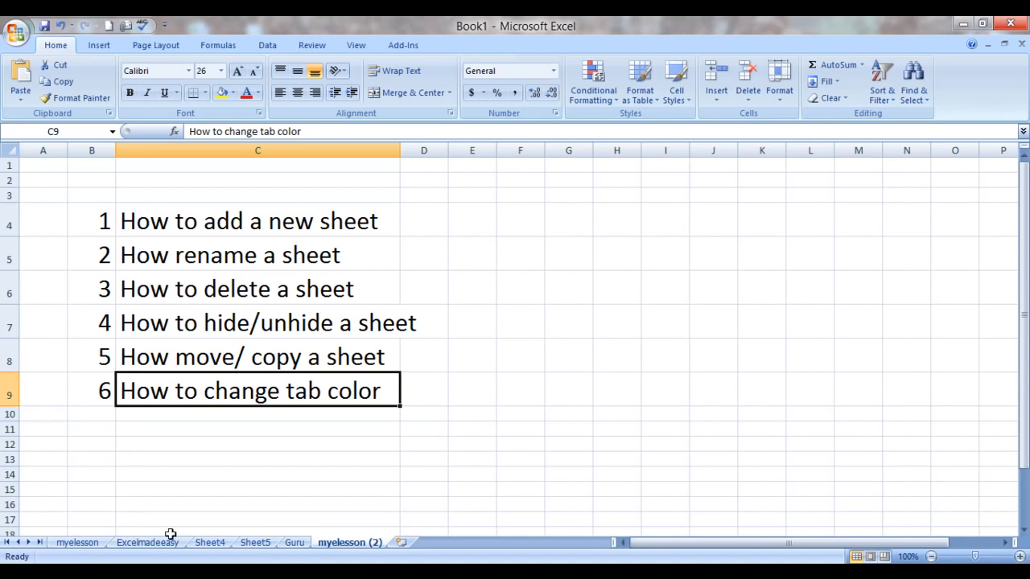
pyautogui.rightClick(256, 543)
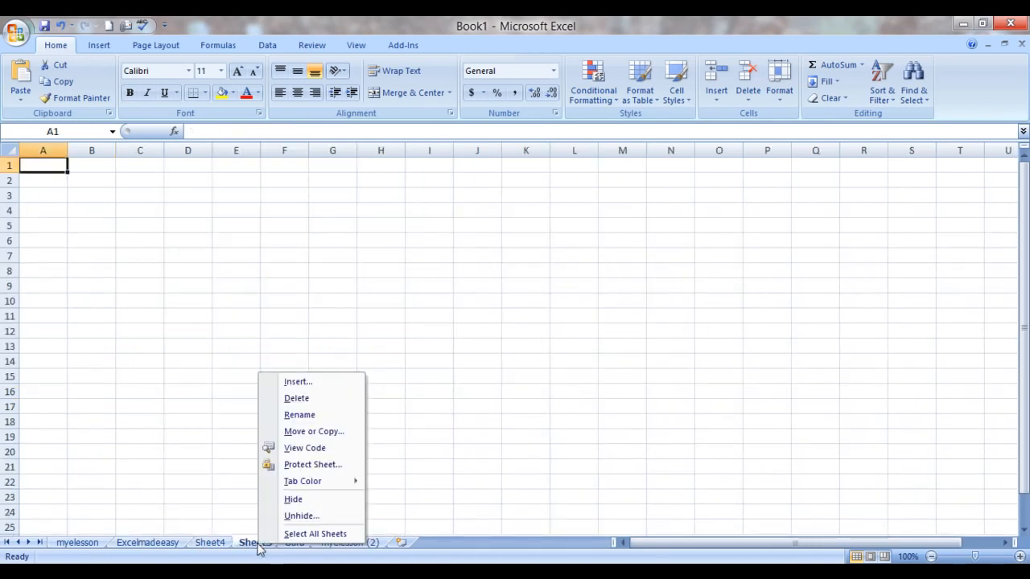
pyautogui.moveTo(296, 486)
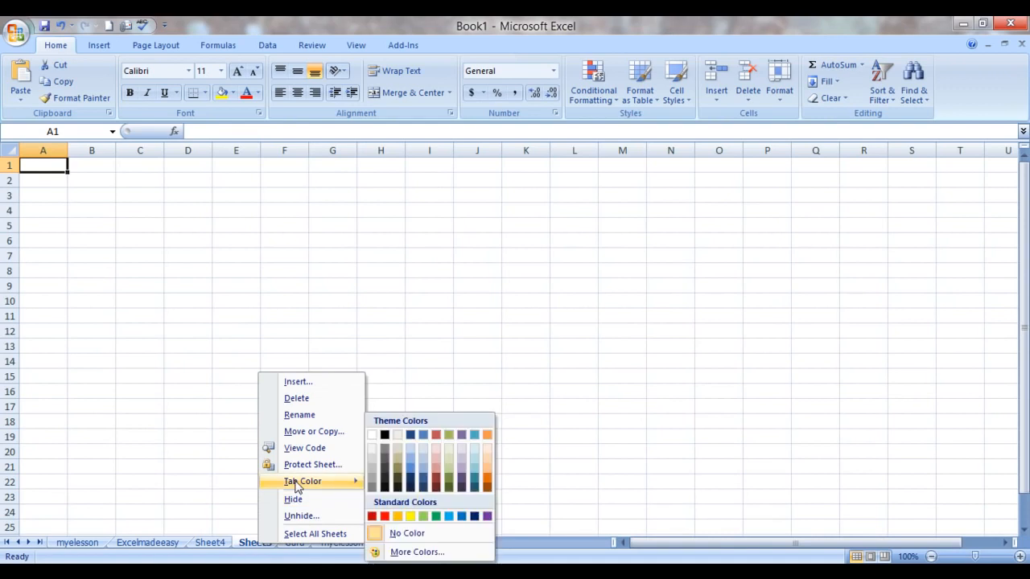
pyautogui.click(385, 516)
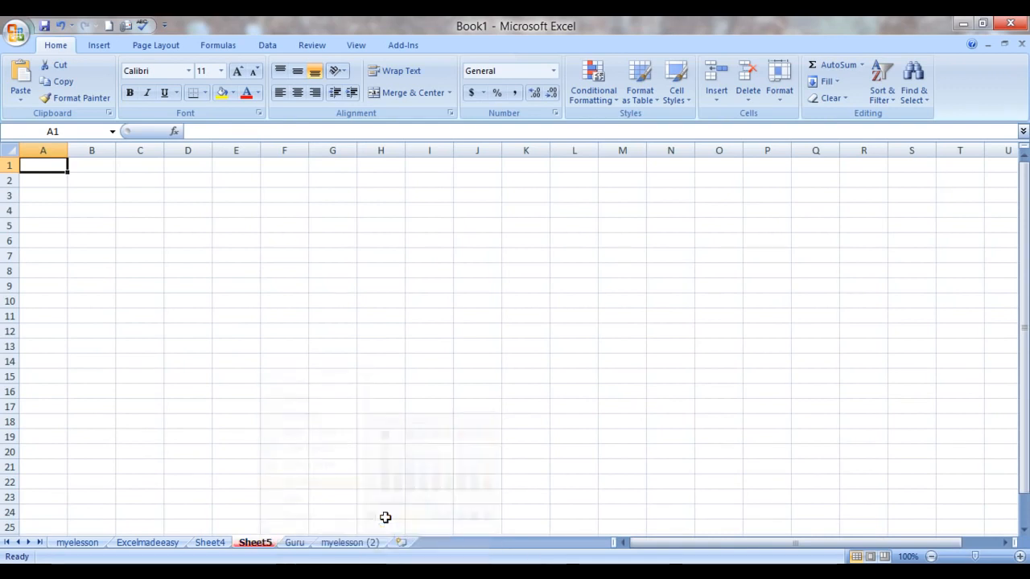
pyautogui.click(279, 494)
pyautogui.click(213, 543)
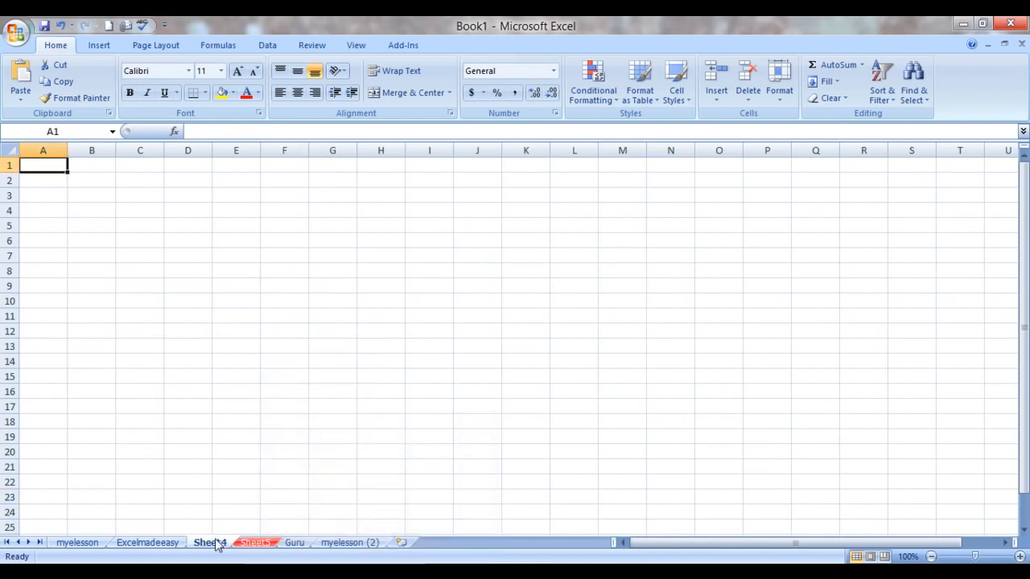
# Step: Set the Guru sheet's tab color to standard green and return to the myelesson sheet
pyautogui.click(295, 543)
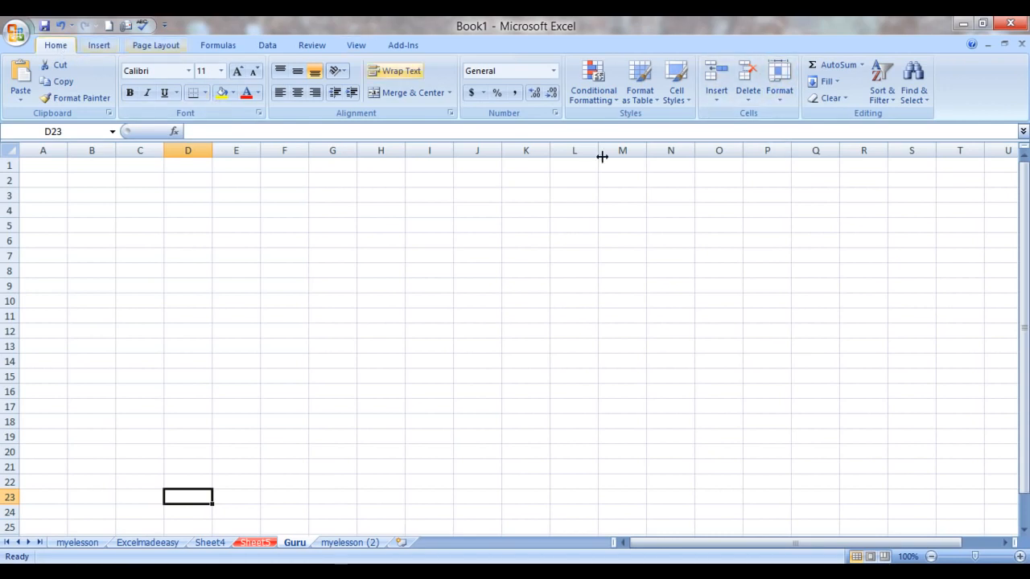
pyautogui.click(792, 93)
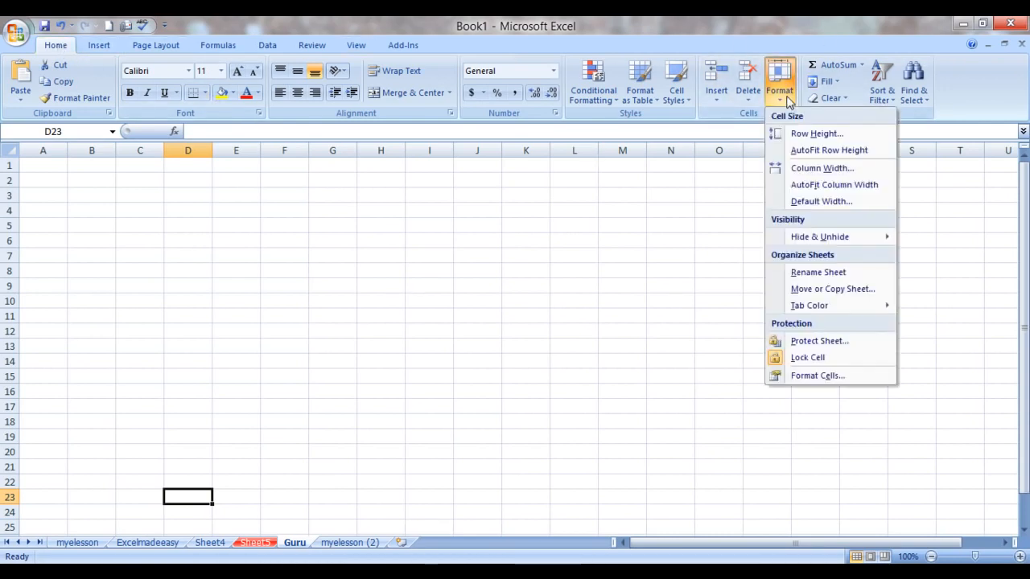
pyautogui.moveTo(802, 309)
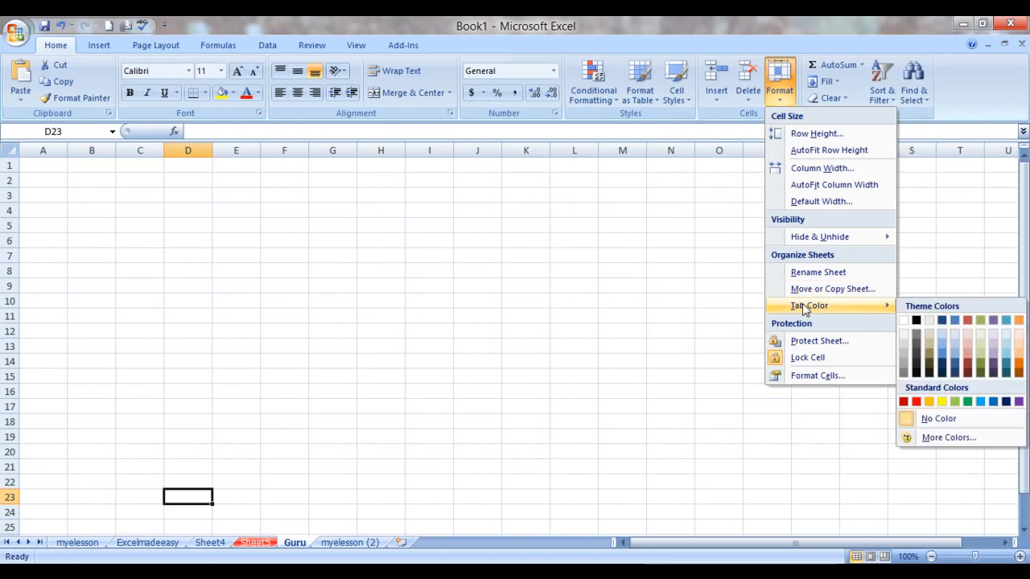
pyautogui.click(972, 402)
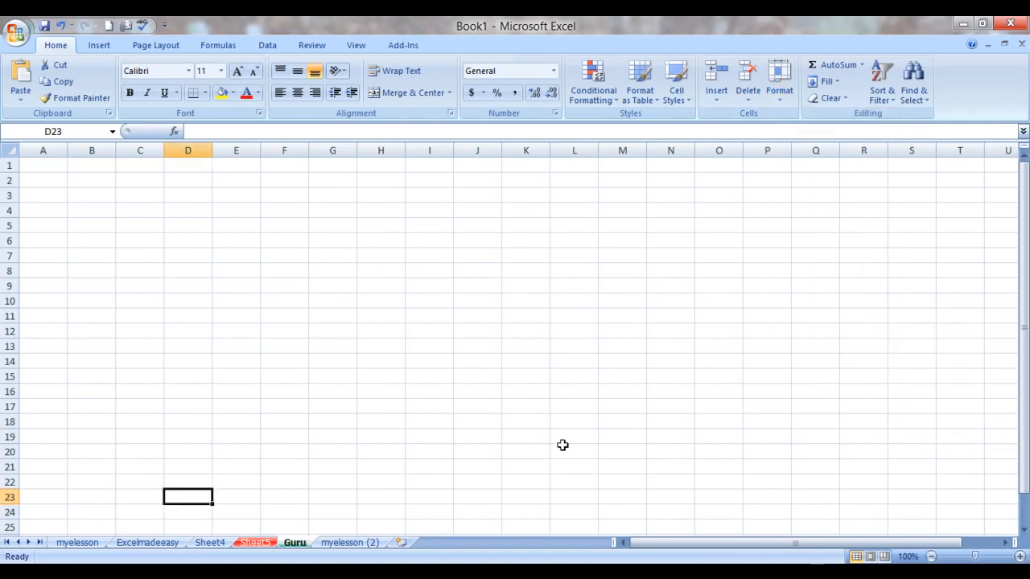
pyautogui.click(340, 543)
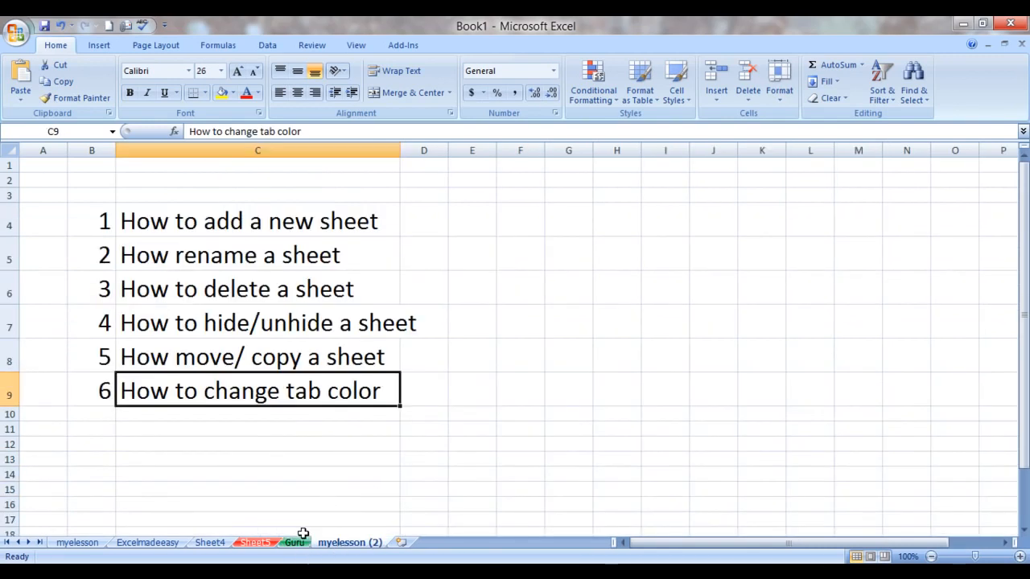
pyautogui.click(79, 544)
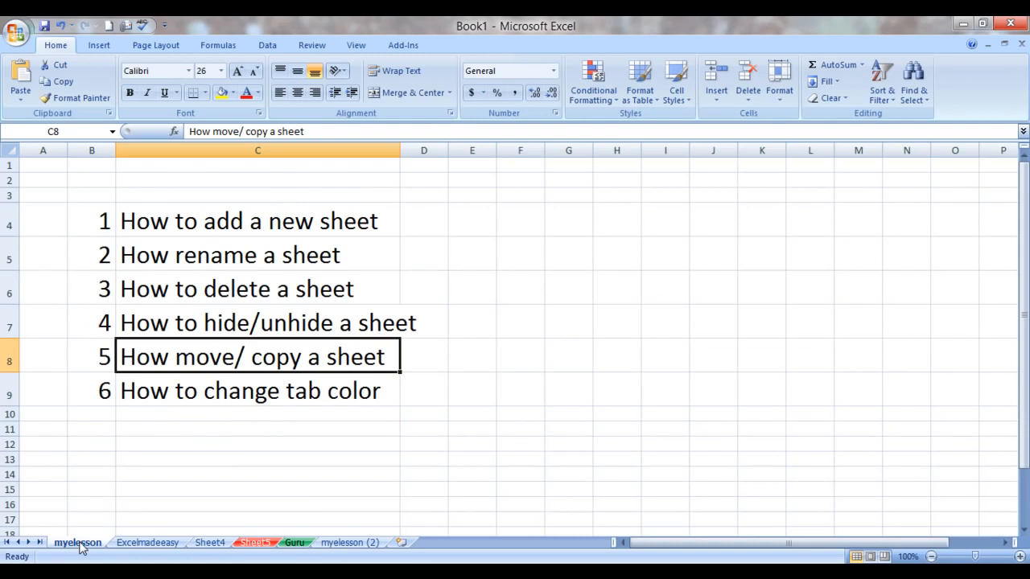